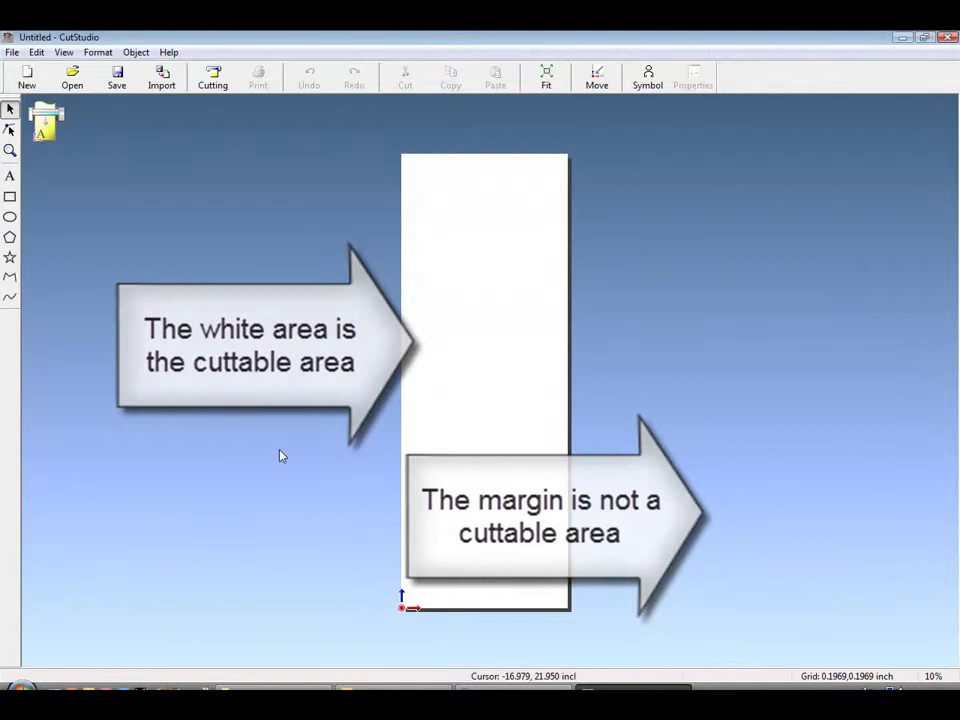
In Cutting Setup properties, set the cutting area to inches, width 8.50 and length 11.00.
click(12, 52)
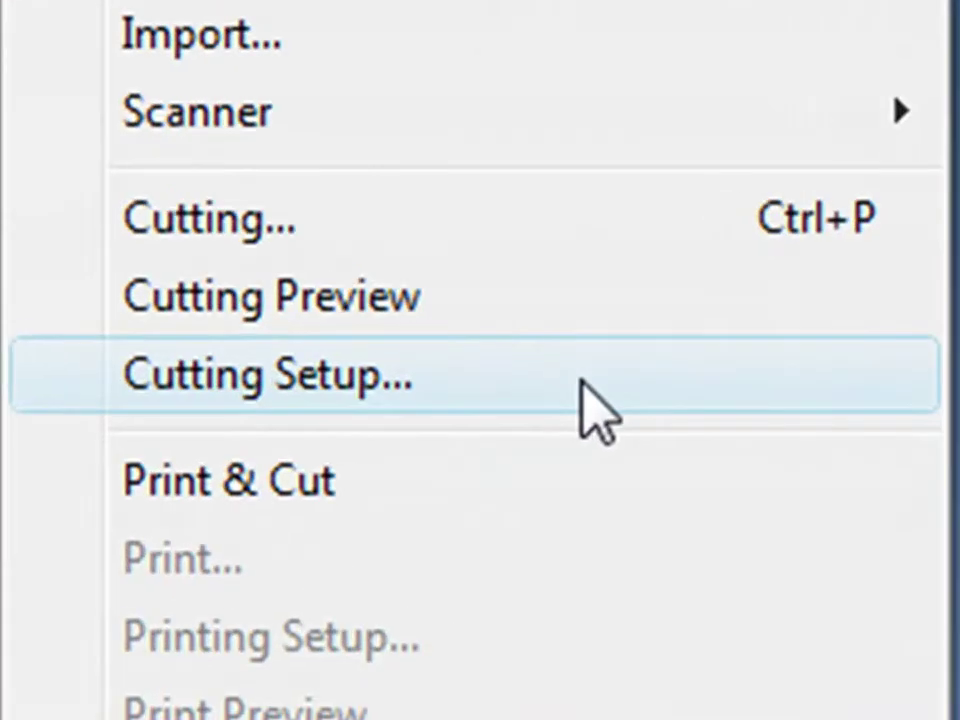
click(597, 410)
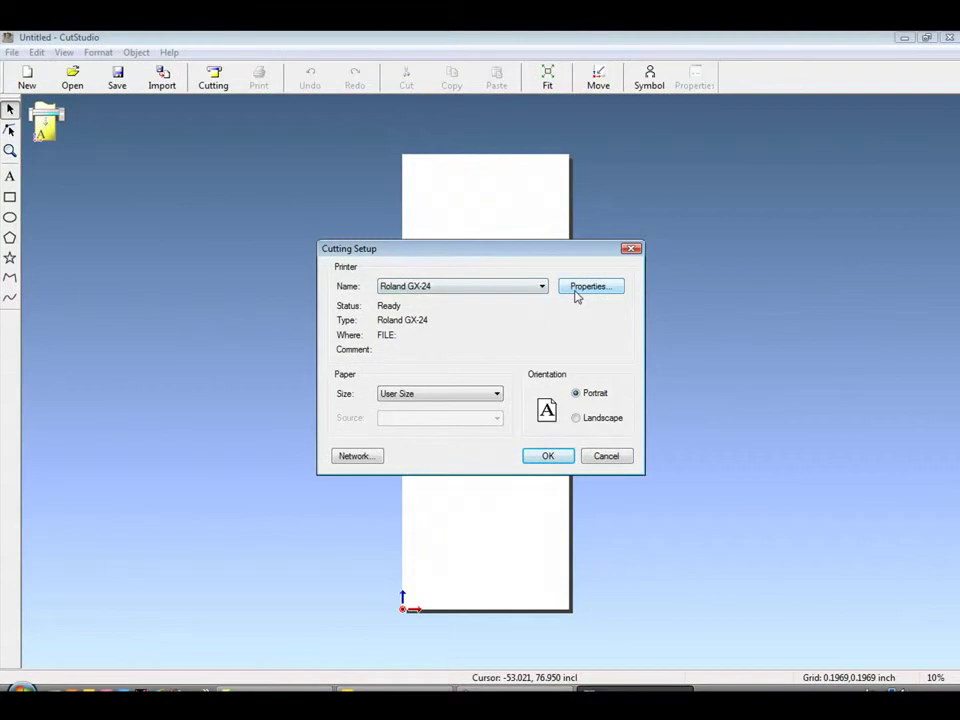
click(576, 290)
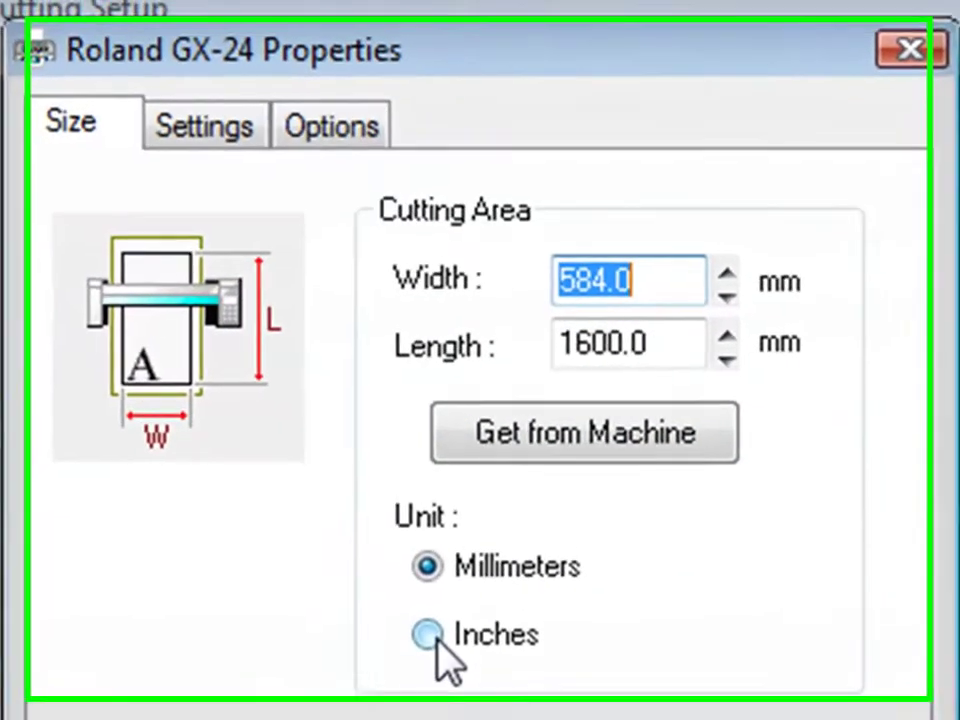
click(443, 518)
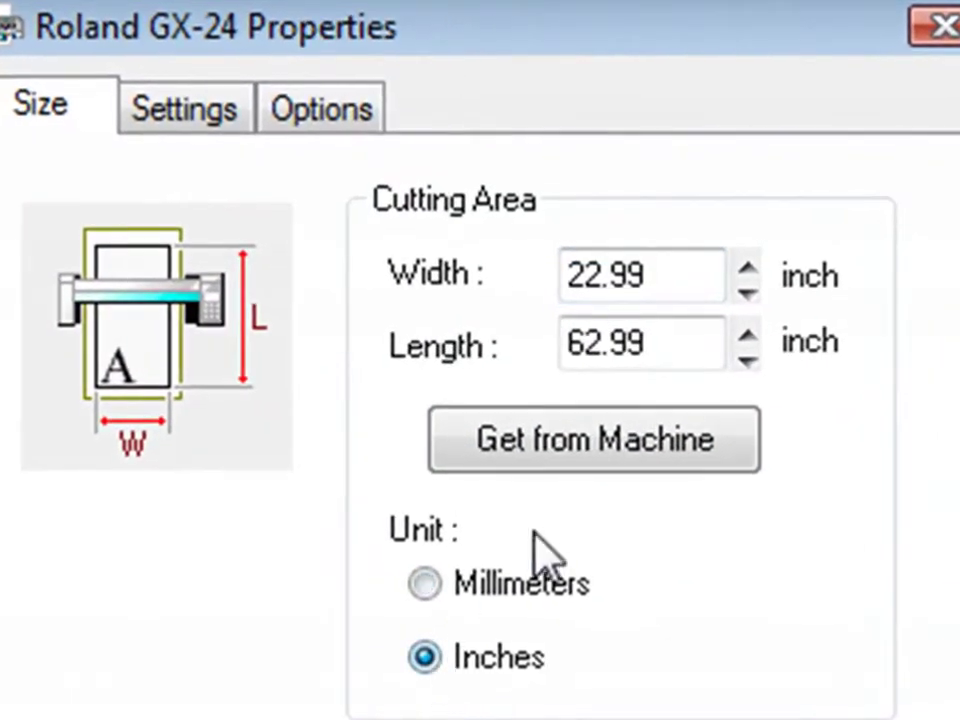
drag(677, 274, 505, 325)
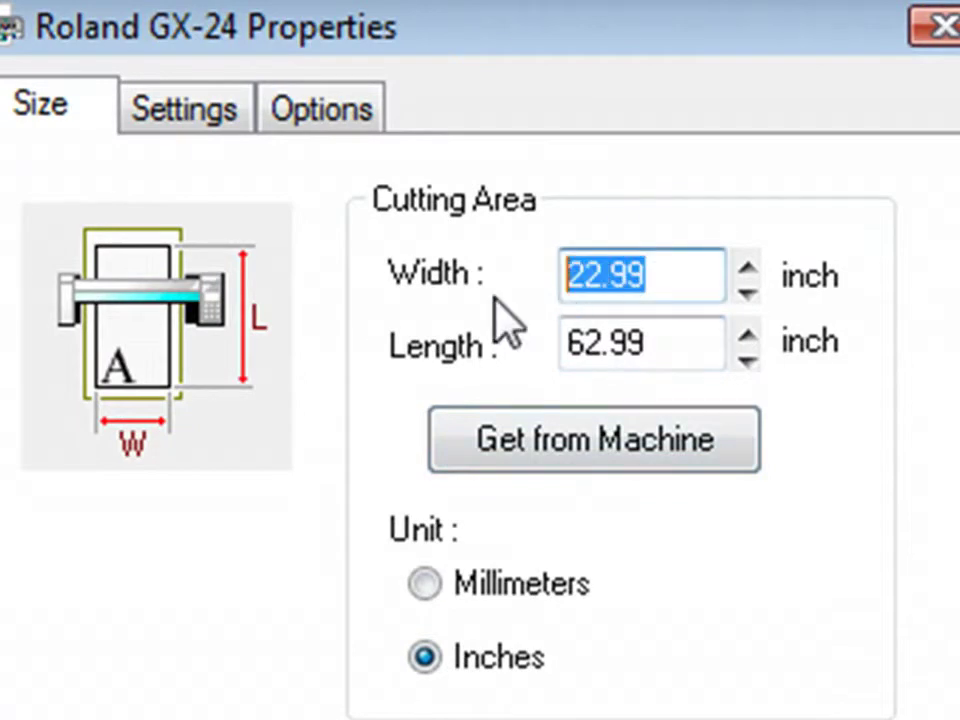
text(8.5)
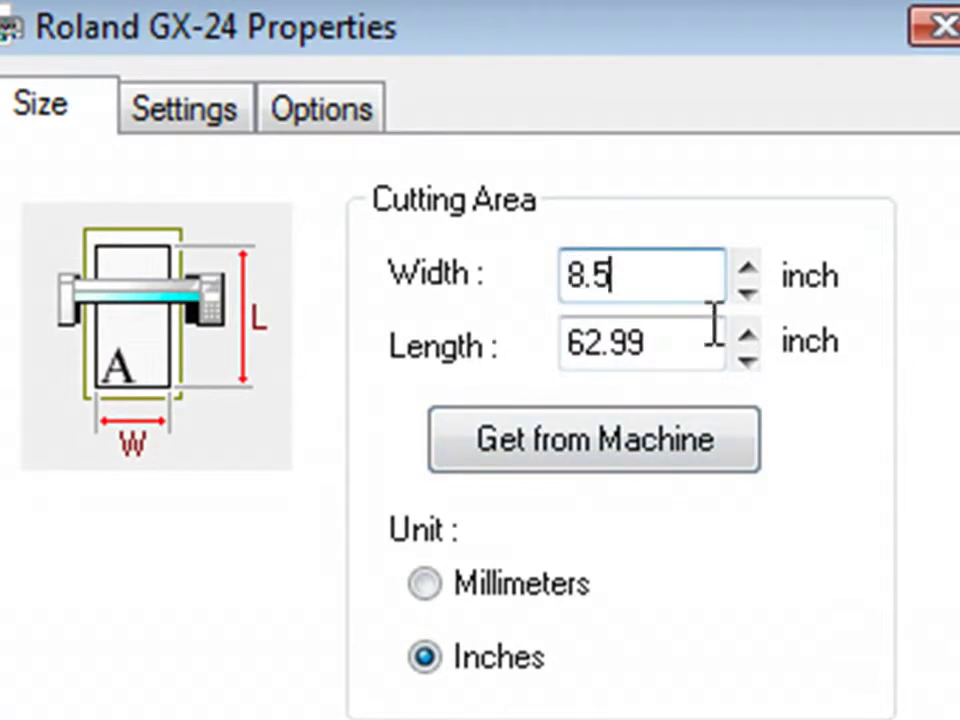
text(0)
drag(639, 345, 549, 379)
text(11)
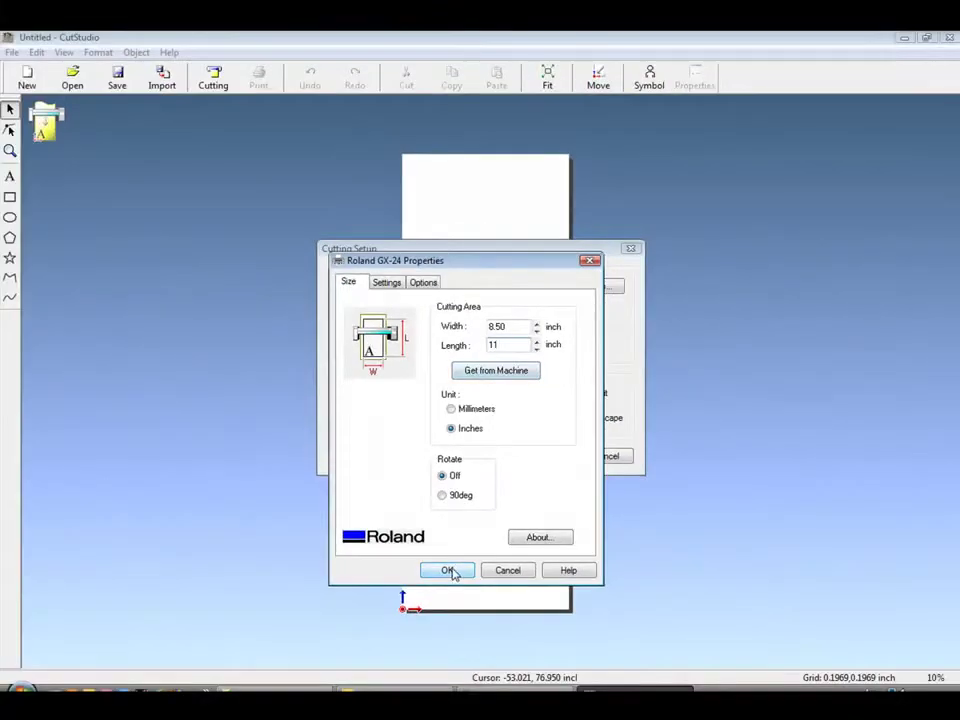
click(450, 570)
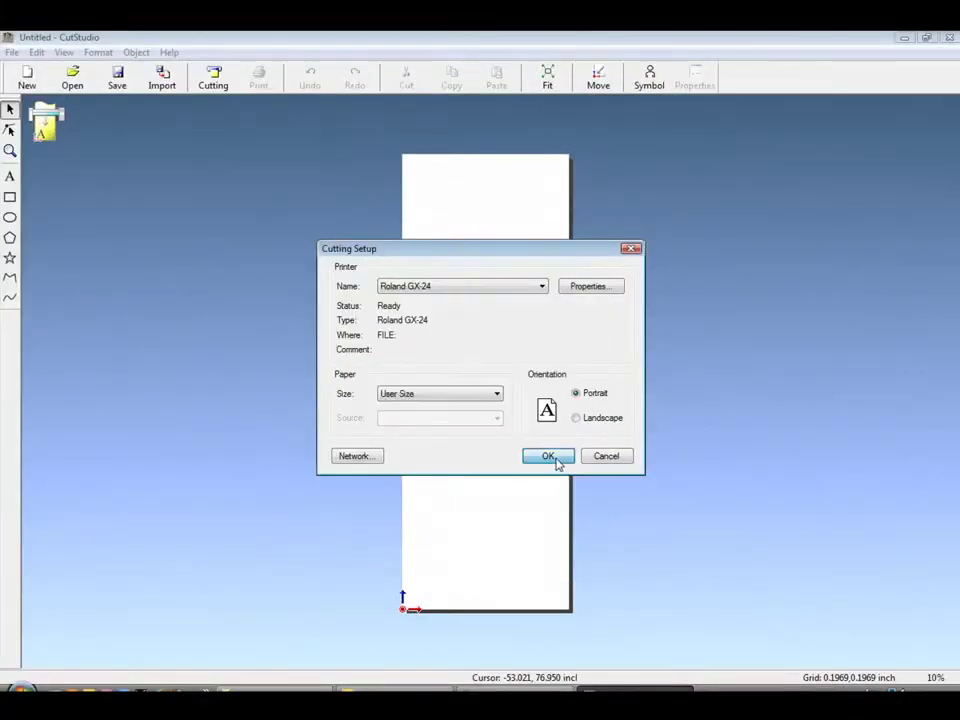
click(549, 456)
Zoom in on the page and import the Roland_Fish image from the desktop.
scroll(514, 401, up, 1)
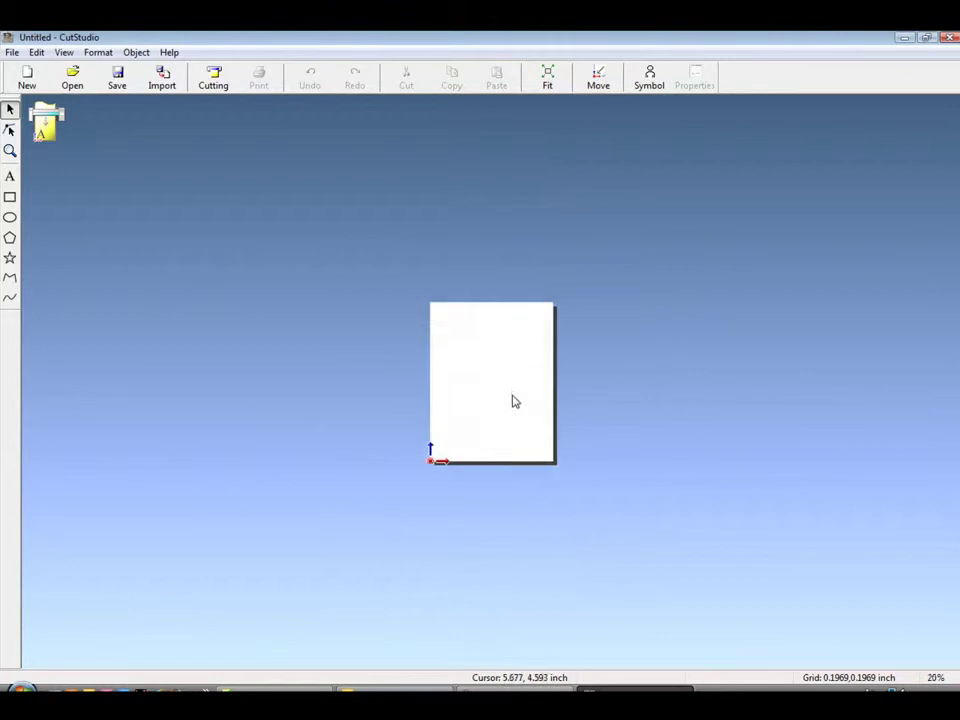
scroll(514, 401, up, 2)
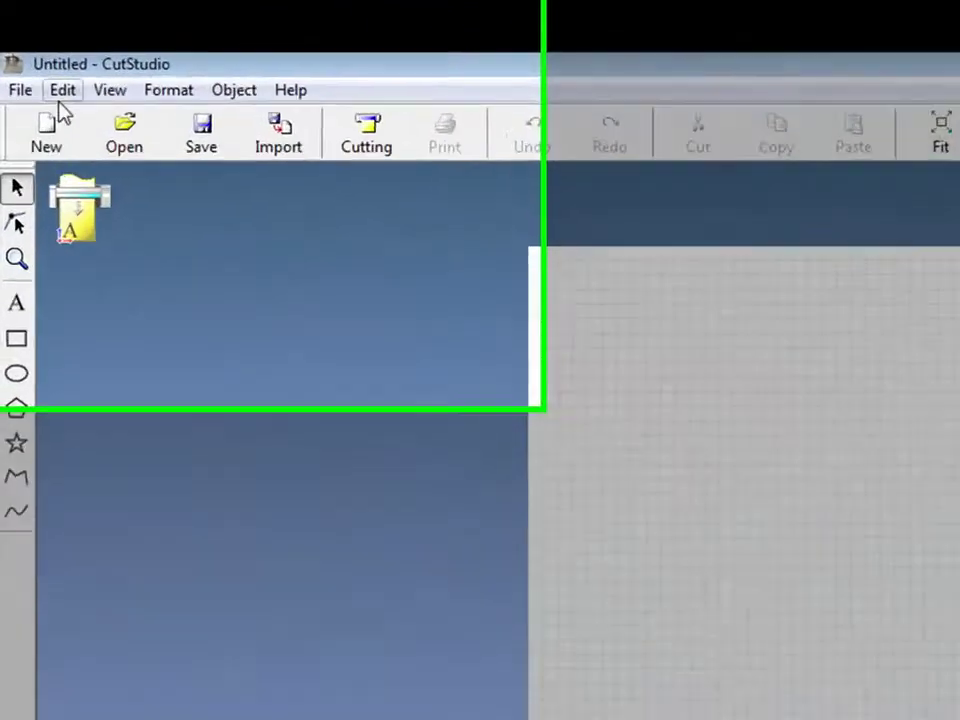
click(12, 52)
click(192, 437)
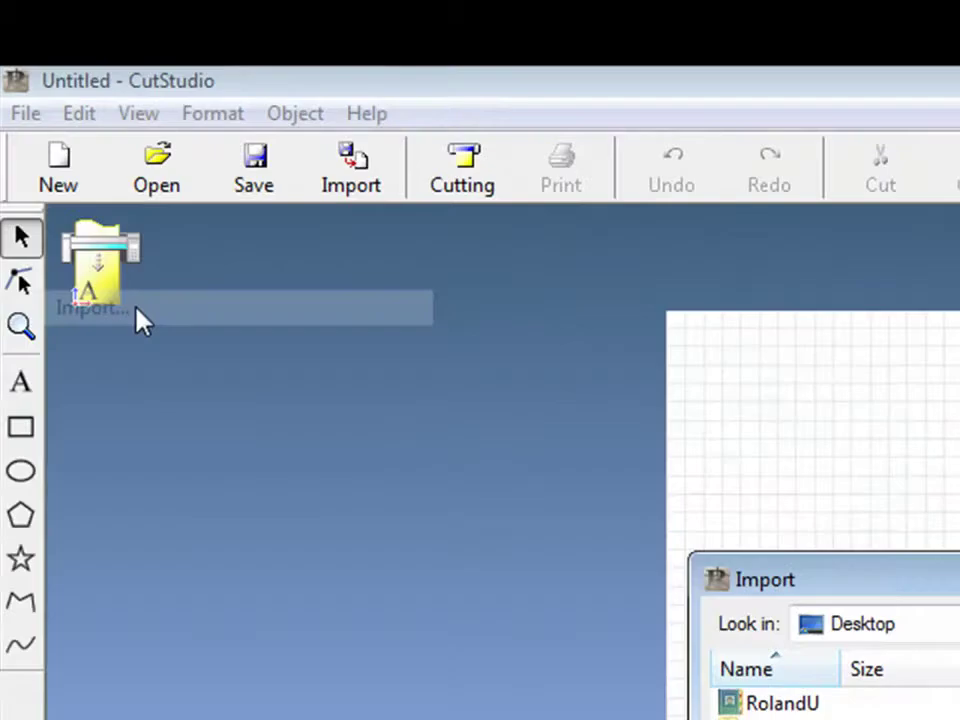
click(540, 326)
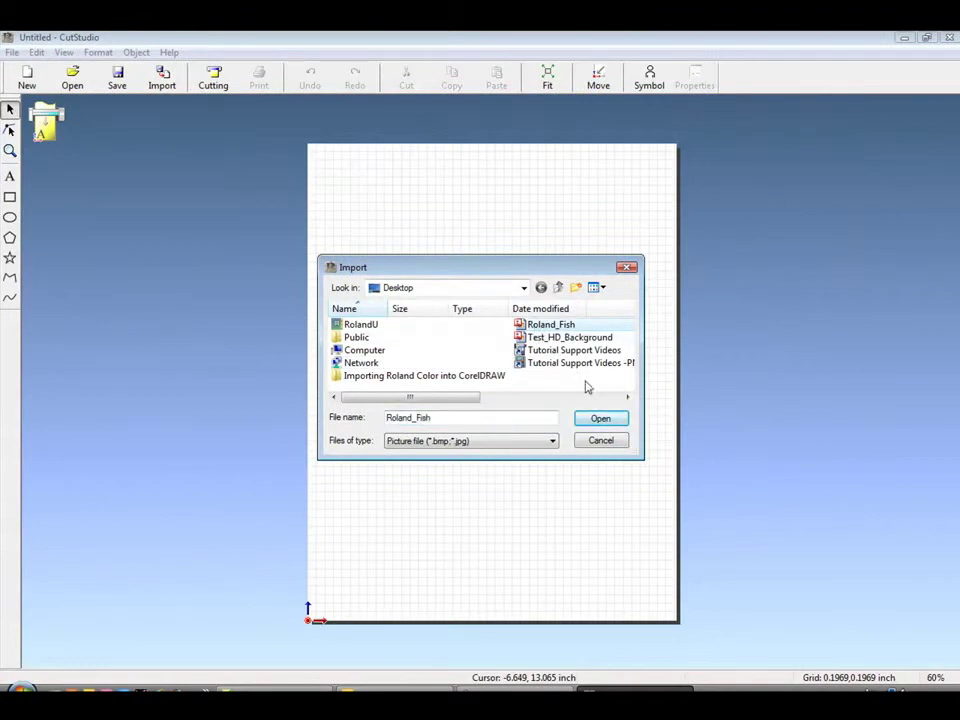
click(612, 420)
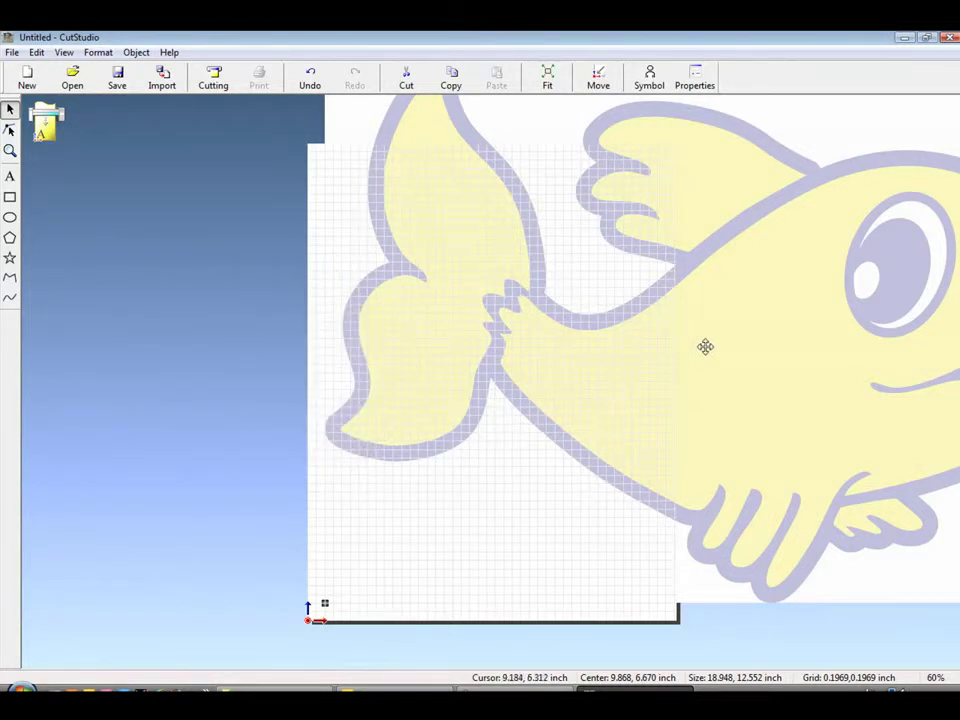
Resize the fish to 5 × 3.312 inches with aspect kept, then drag it onto the lower page.
click(695, 78)
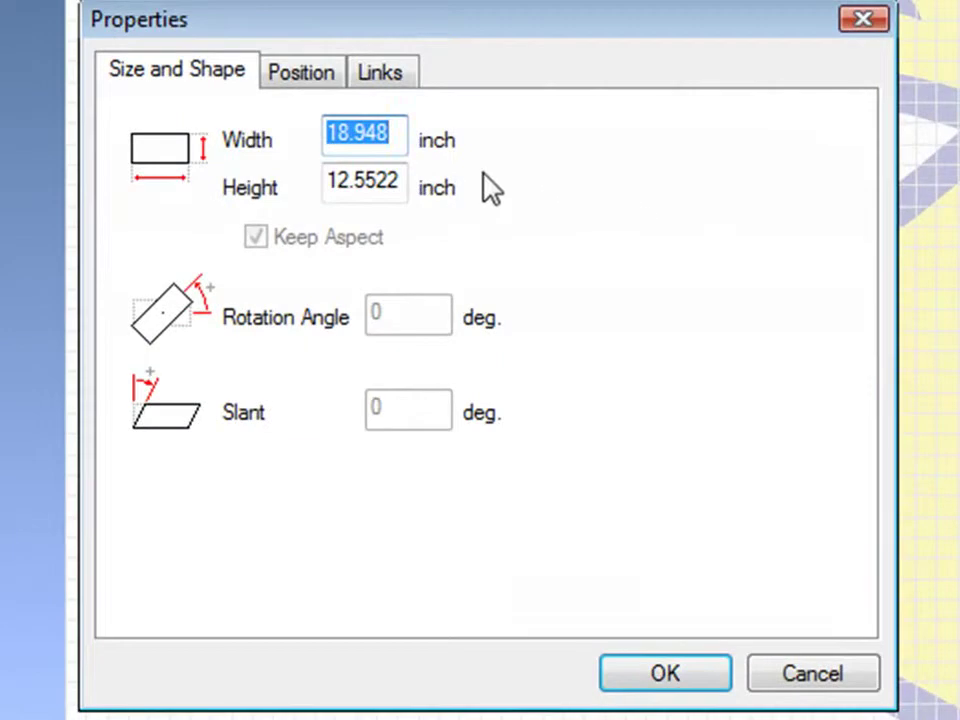
text(5)
click(402, 179)
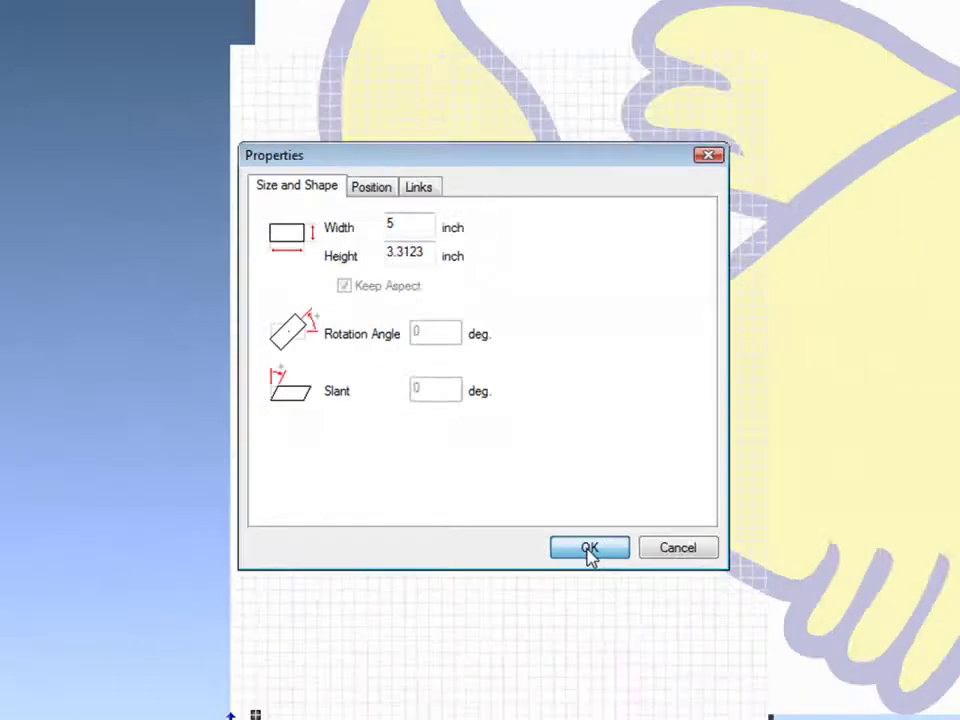
click(665, 673)
drag(712, 341, 466, 511)
Run Image Outline's Extract Contour Lines on the fish, giving a 5.002 × 3.316 inch cut line.
right_click(477, 516)
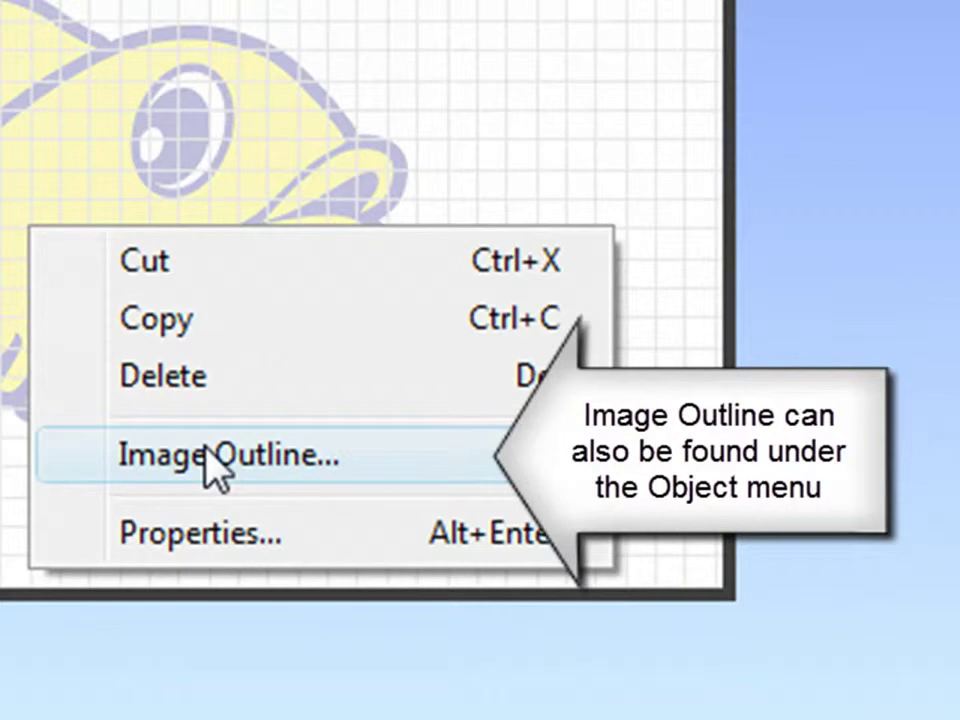
click(208, 455)
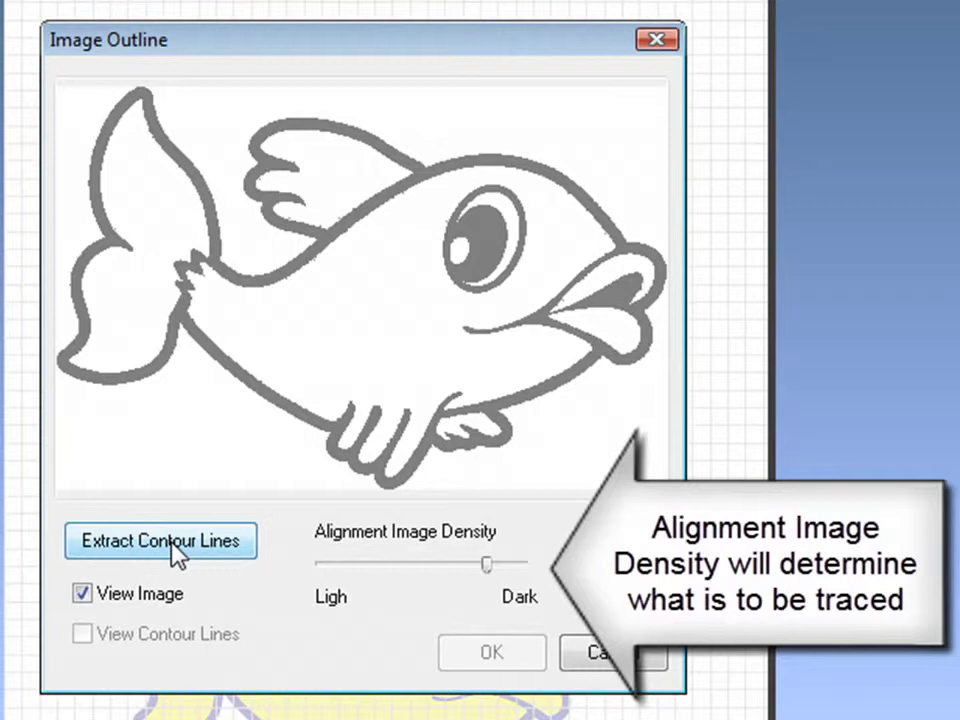
click(170, 541)
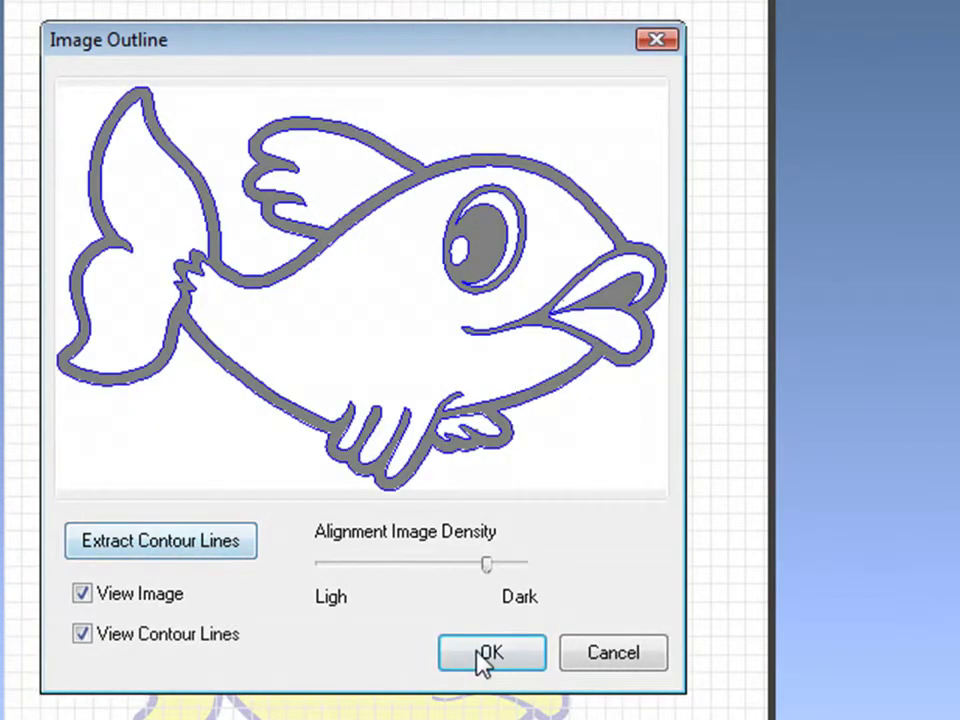
click(486, 654)
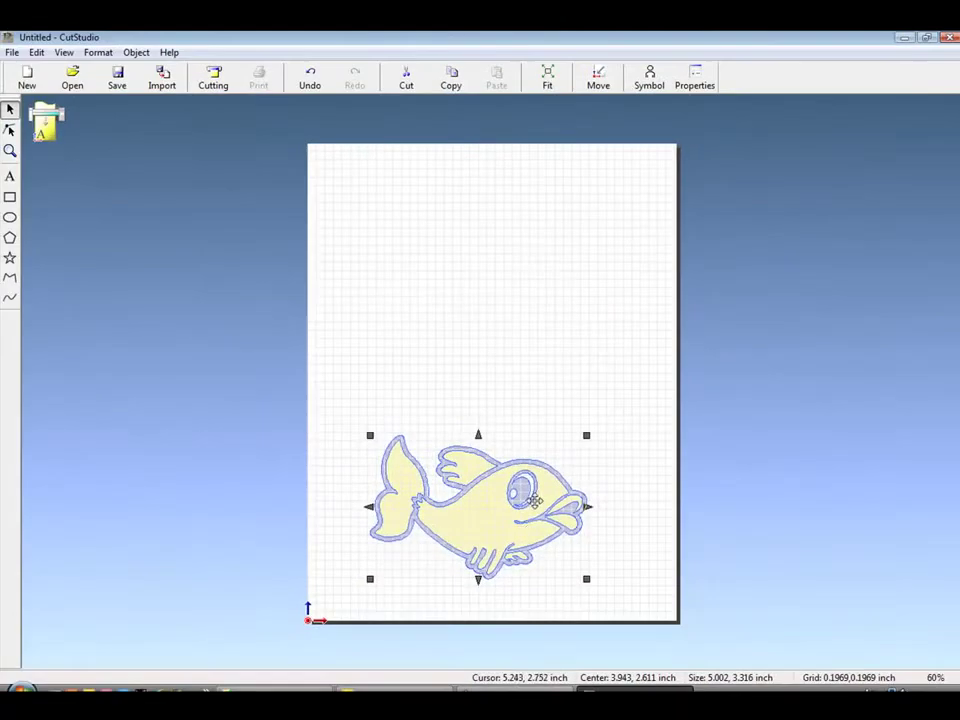
Pull the outline off the fish, delete the yellow raster image, and drag the outline down to the page bottom.
drag(533, 527, 538, 385)
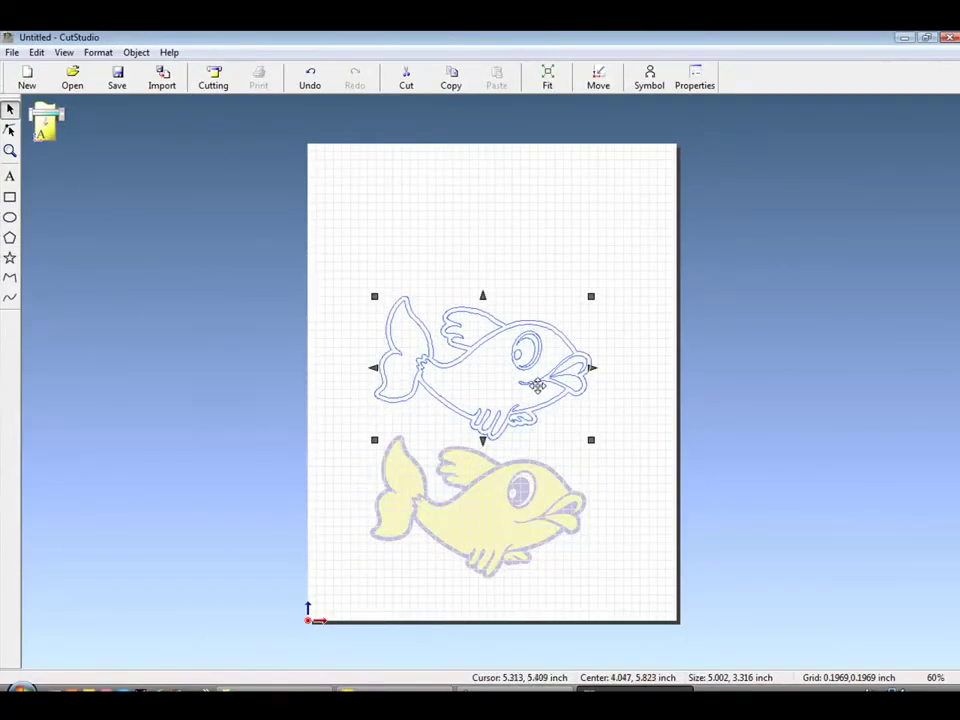
click(490, 537)
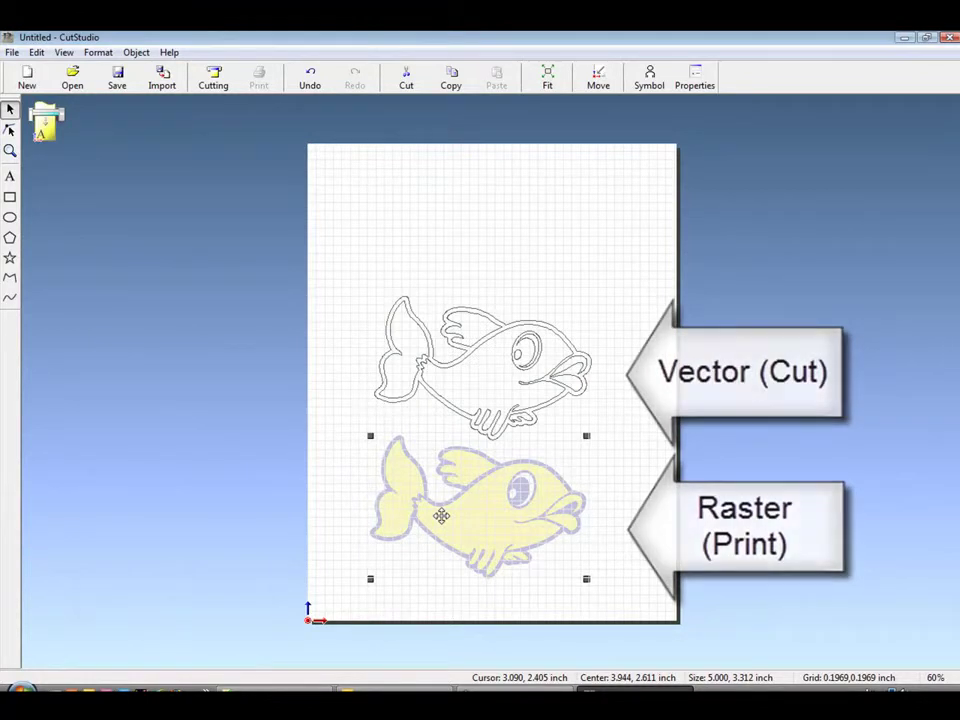
right_click(441, 516)
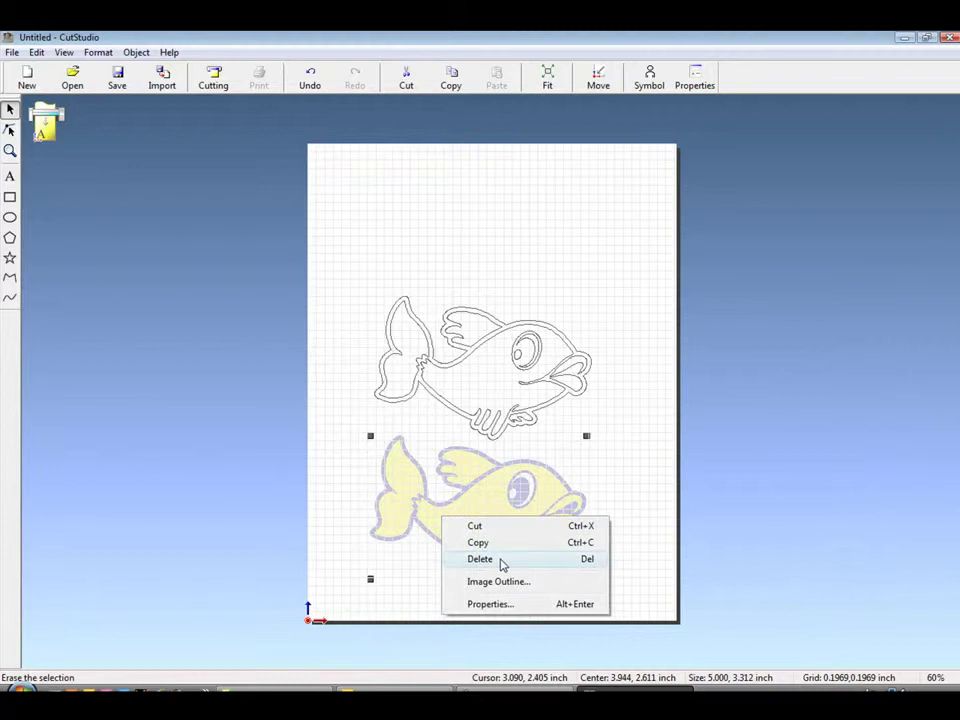
click(502, 560)
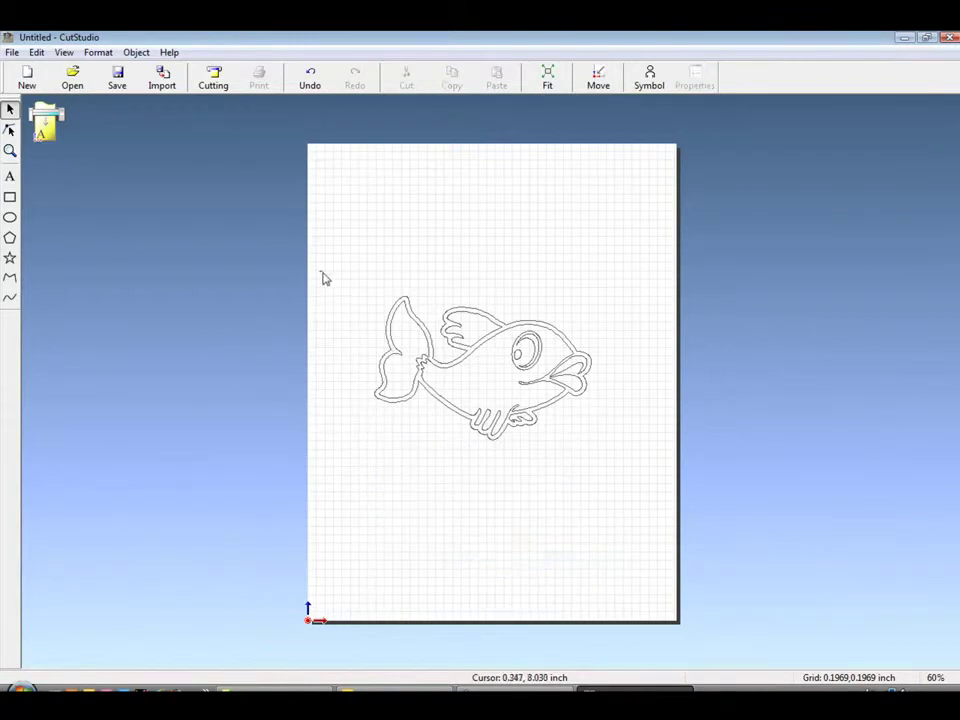
drag(323, 278, 601, 452)
drag(555, 375, 504, 549)
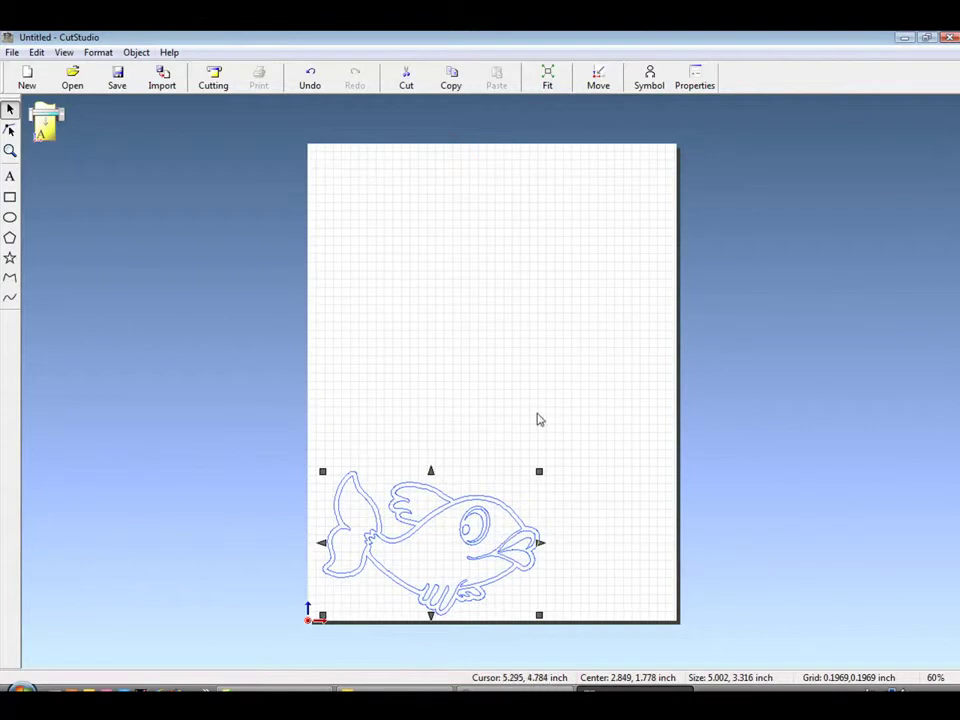
Snap the outline to the origin and make a Multiple Copy with Horizontal 1, Vertical 2.
click(598, 76)
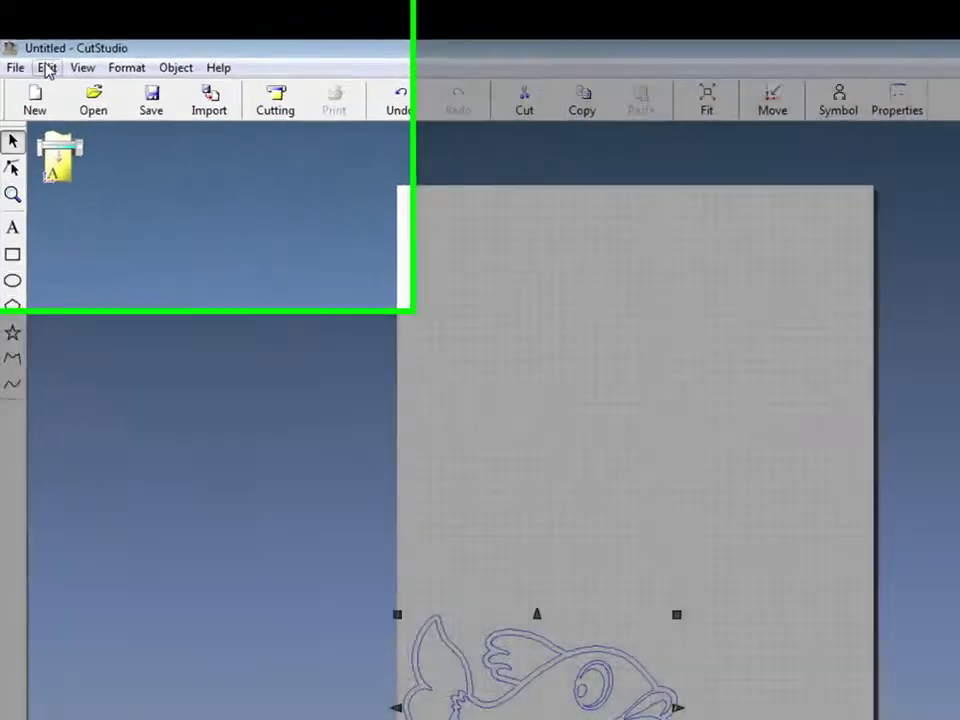
click(36, 52)
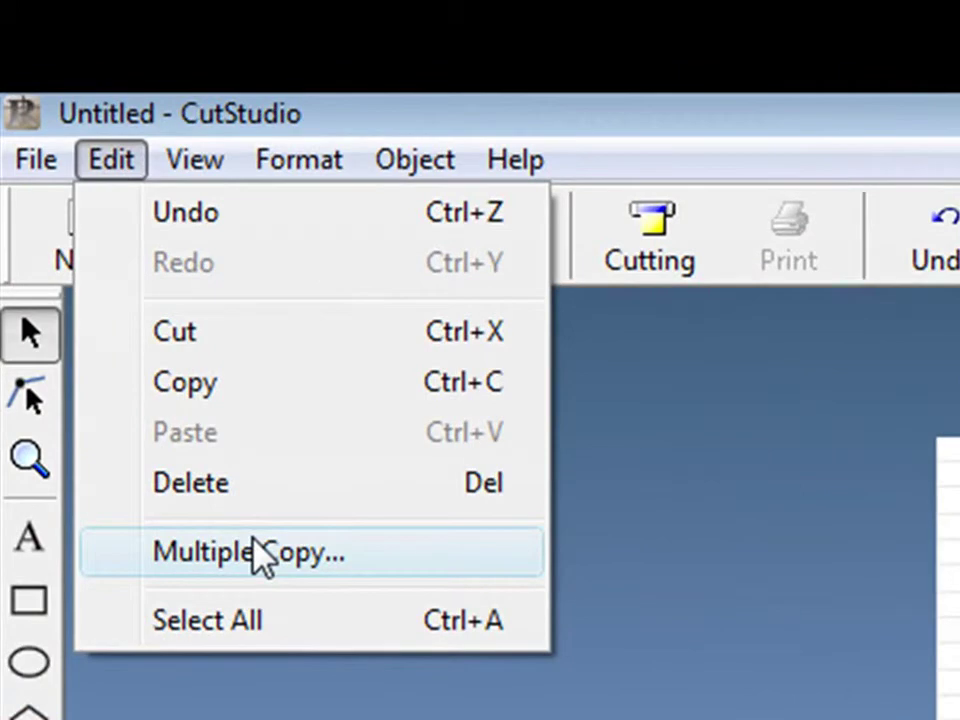
click(262, 556)
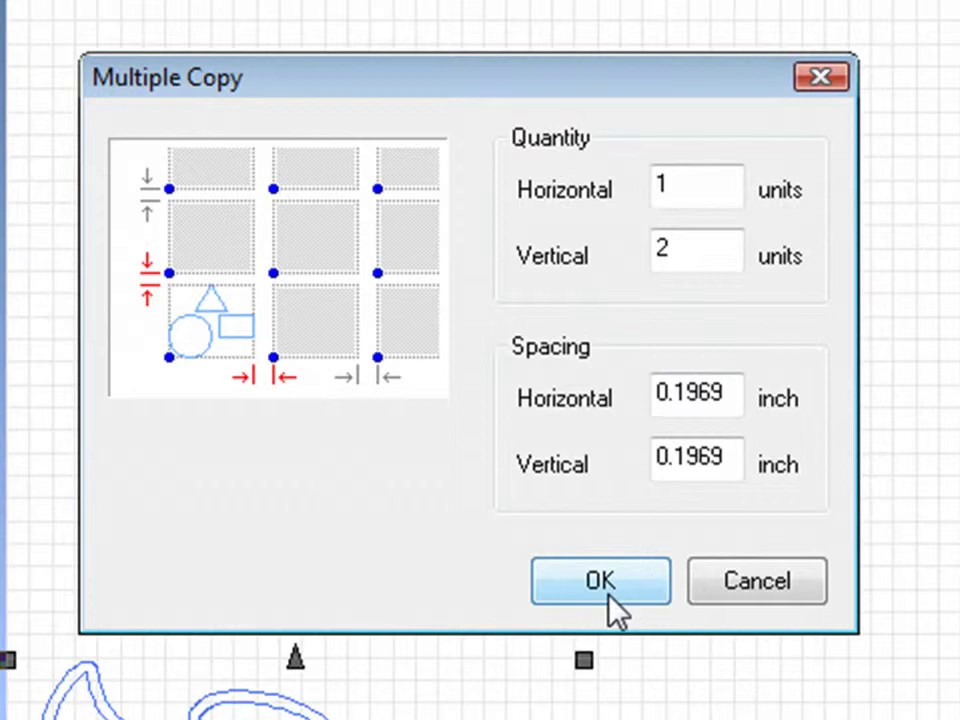
click(609, 590)
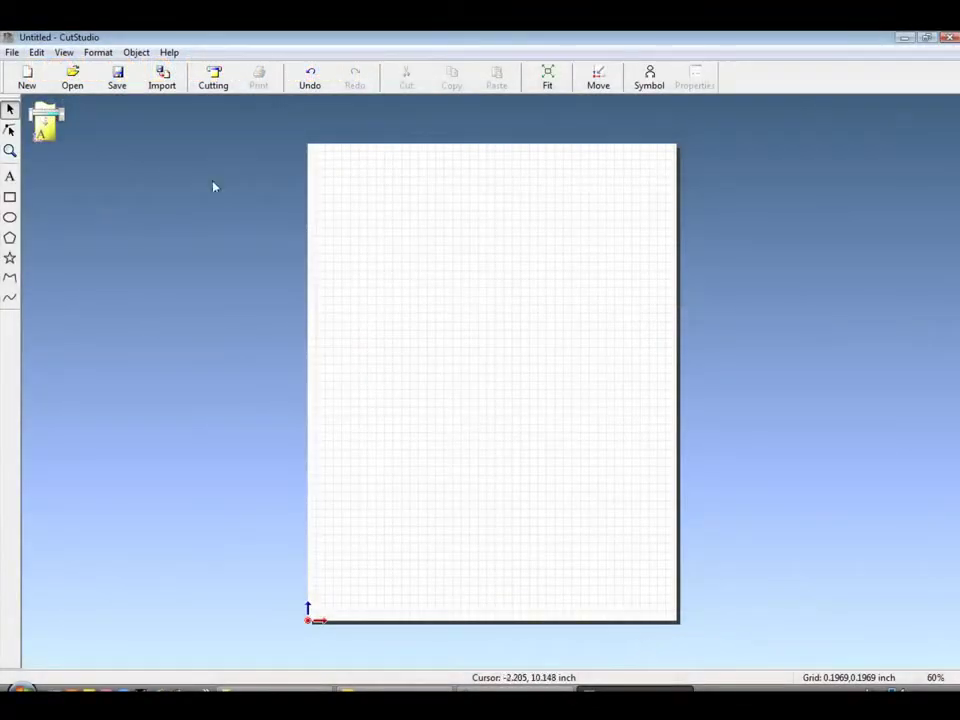
Import the Roland_Fish image onto the page again.
click(12, 52)
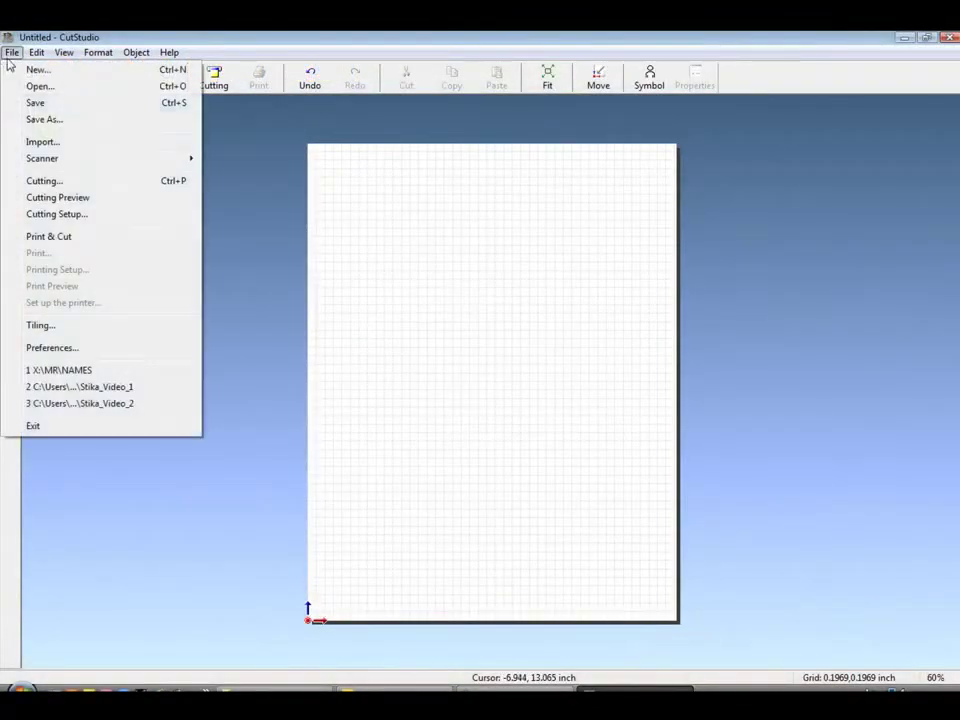
click(50, 143)
click(551, 325)
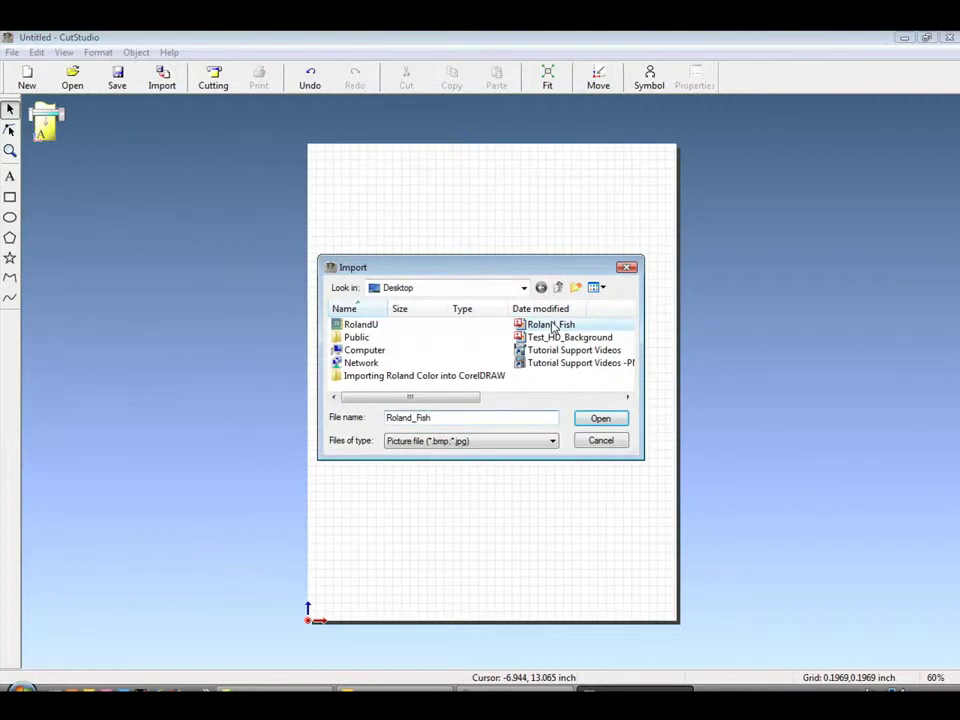
click(601, 419)
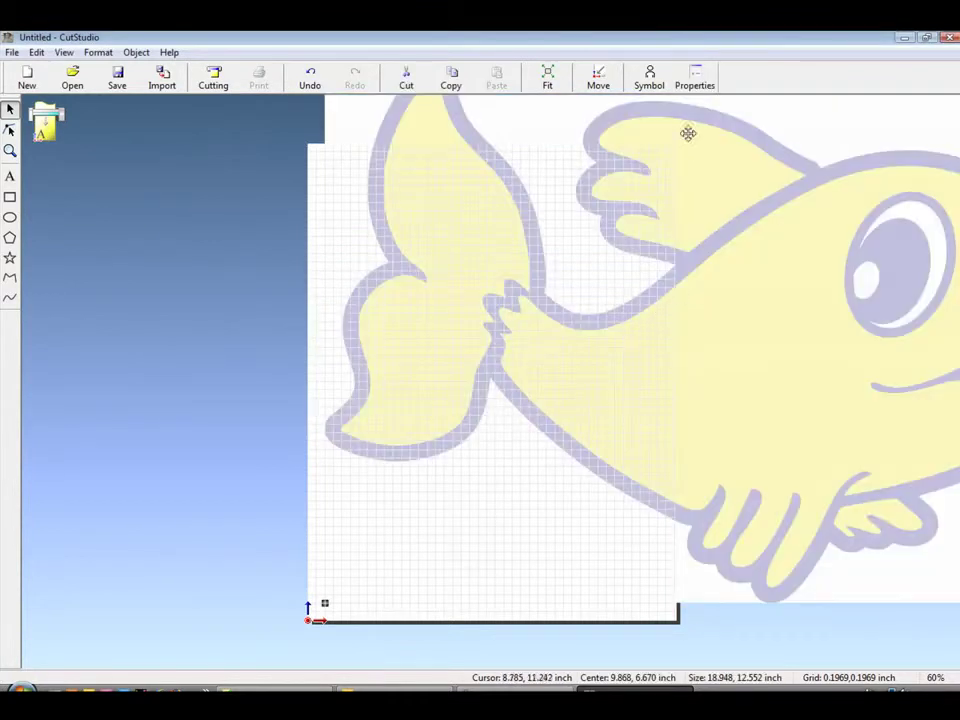
Scale the fish to 5.000 × 3.312 inches and drag it to the page's lower middle.
click(694, 80)
key(Return)
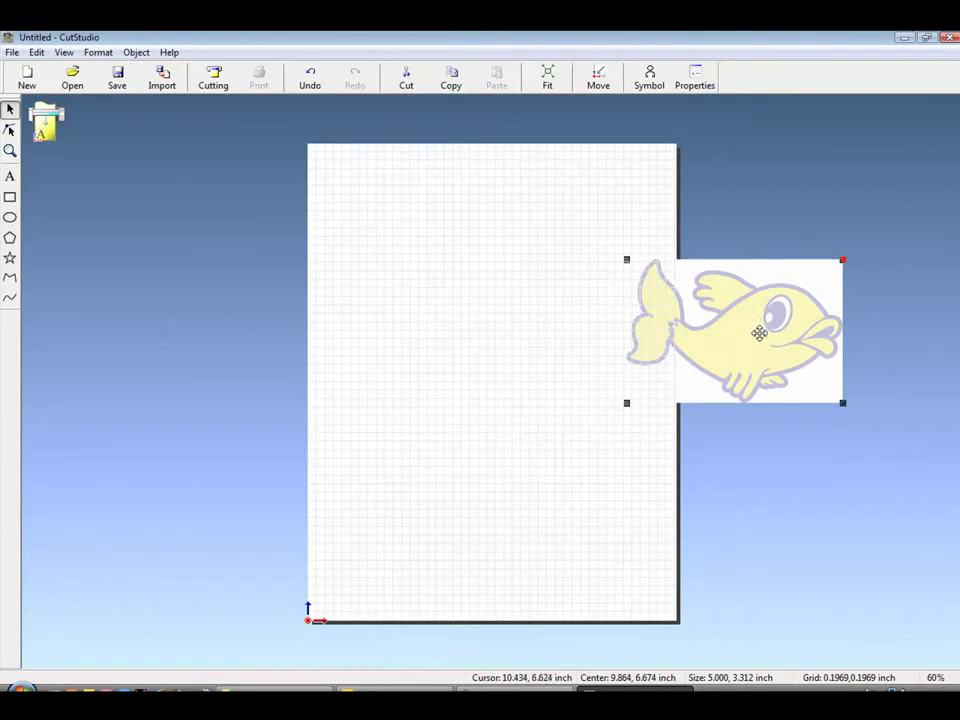
drag(759, 330, 511, 494)
Trace the fish with Image Outline, density pushed toward Dark, producing a 5.003 × 3.317 inch contour.
right_click(507, 489)
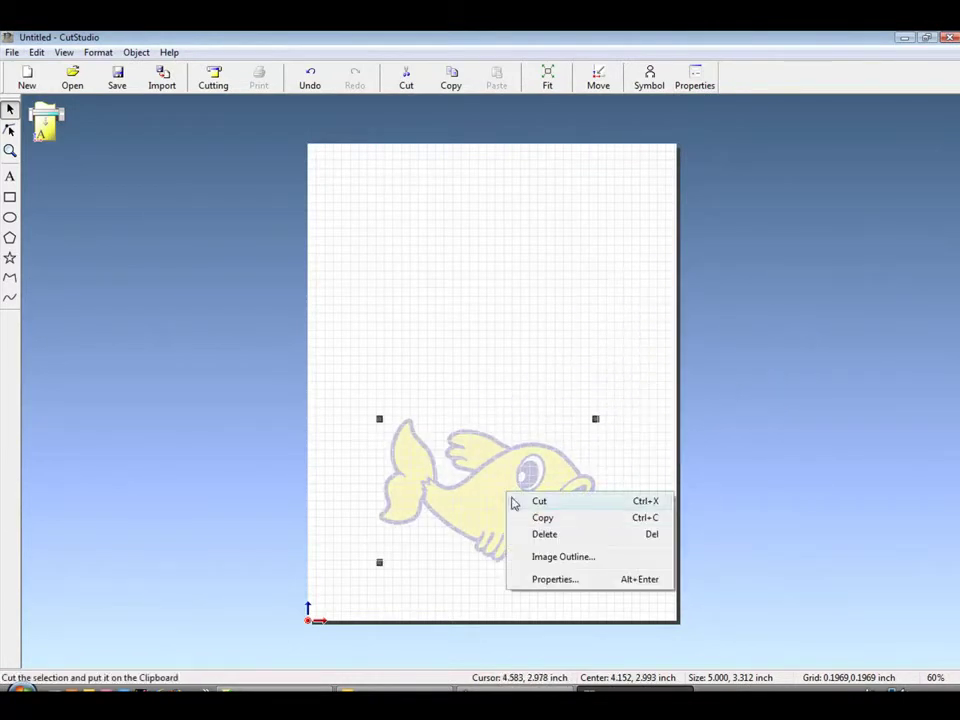
click(579, 553)
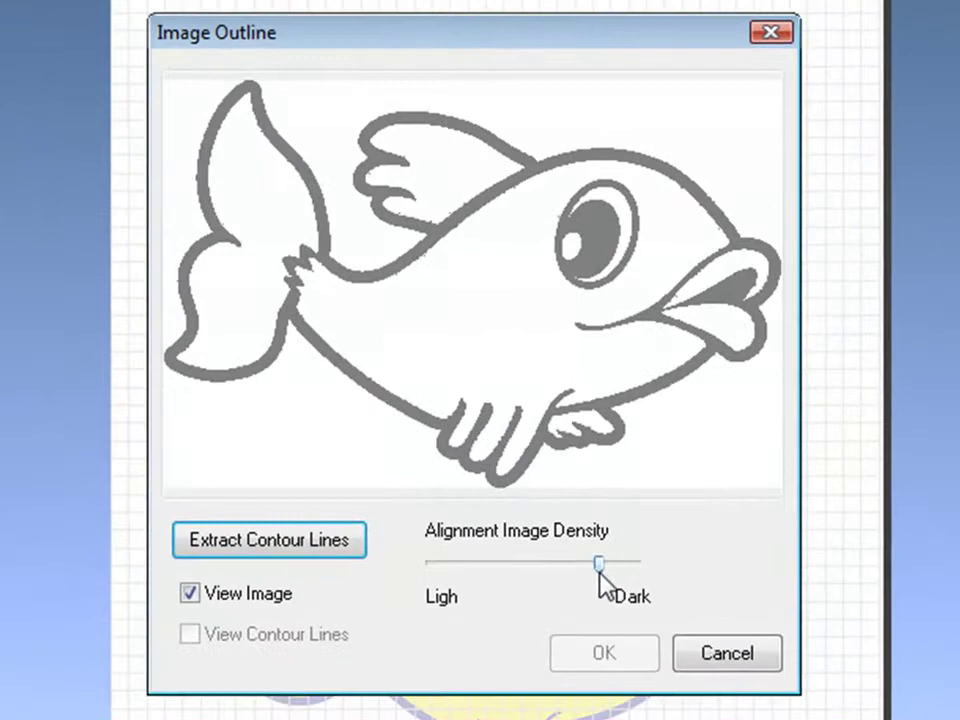
drag(578, 527, 588, 527)
drag(613, 566, 617, 566)
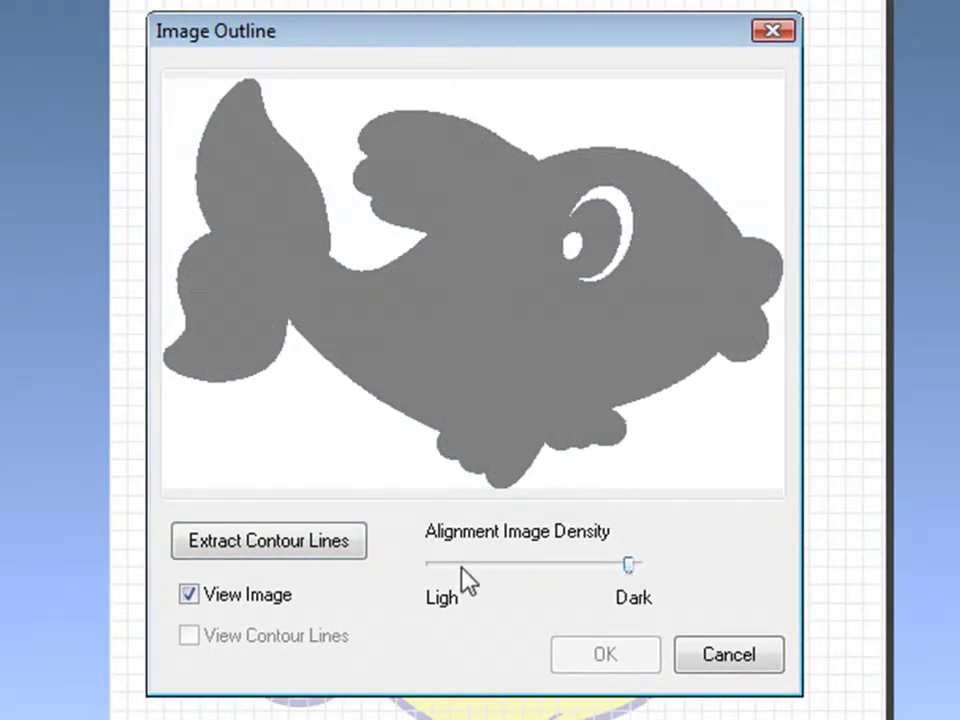
click(362, 564)
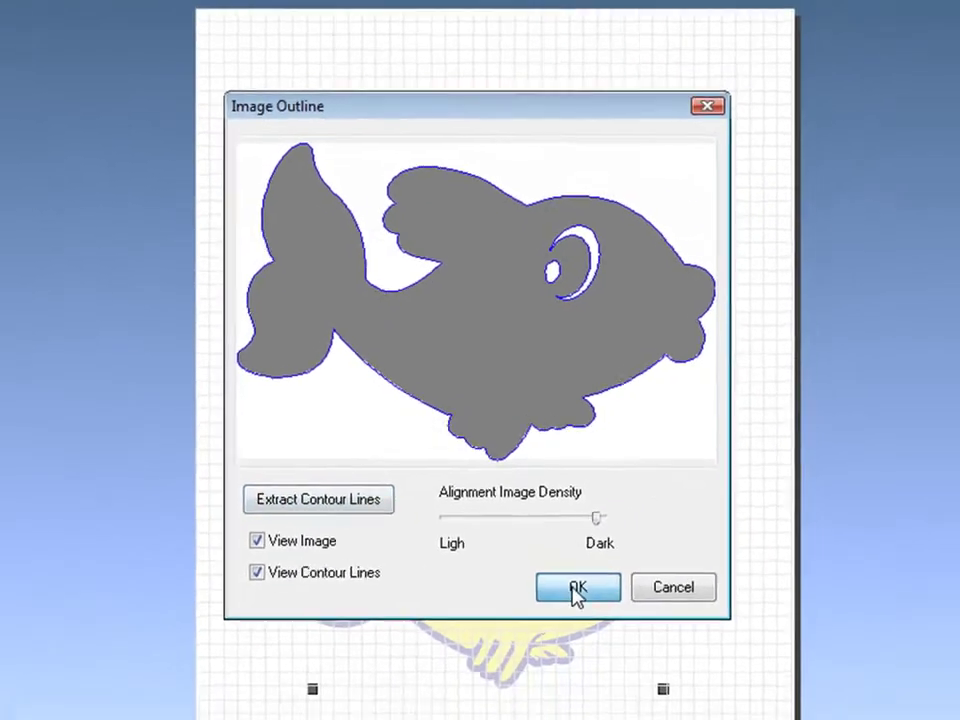
click(598, 651)
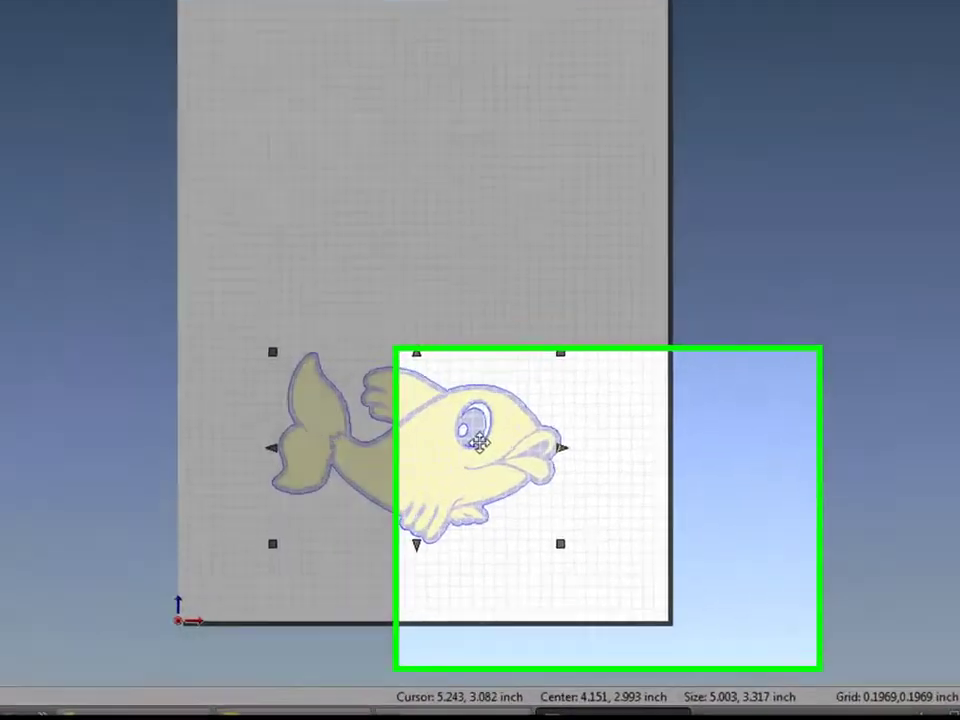
Break the contour polyline, then marquee-select and delete the cut lines around the eye.
right_click(539, 498)
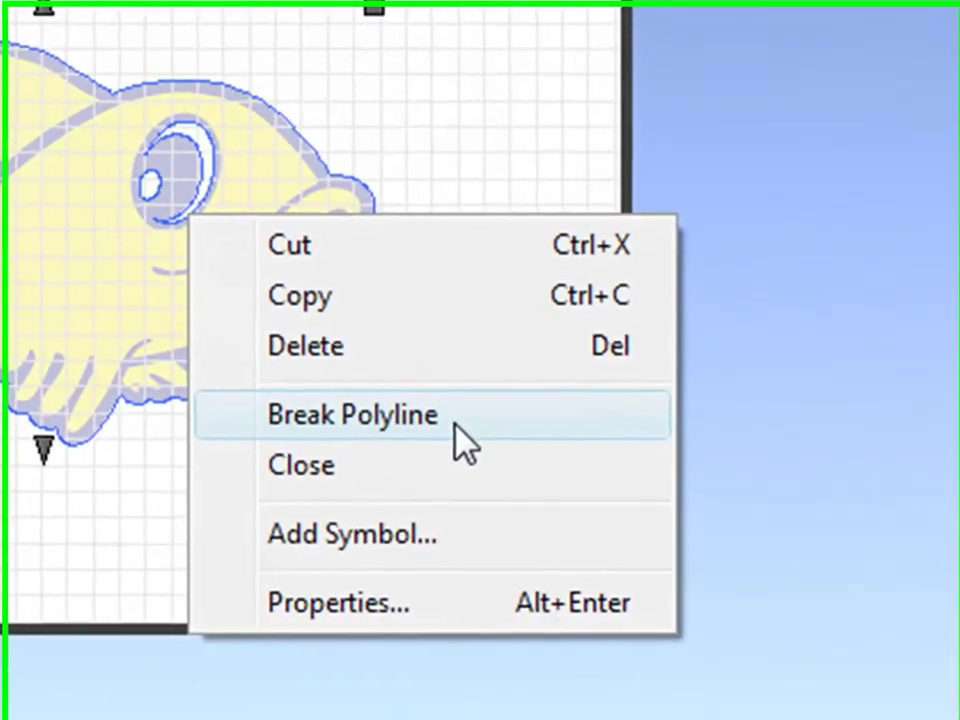
click(476, 428)
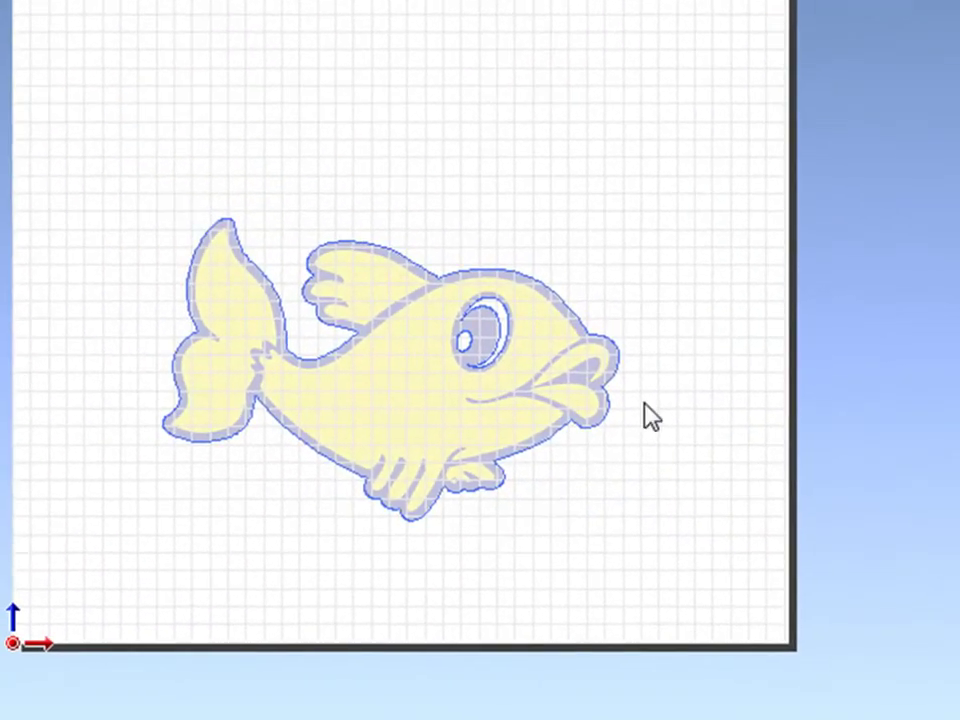
click(573, 282)
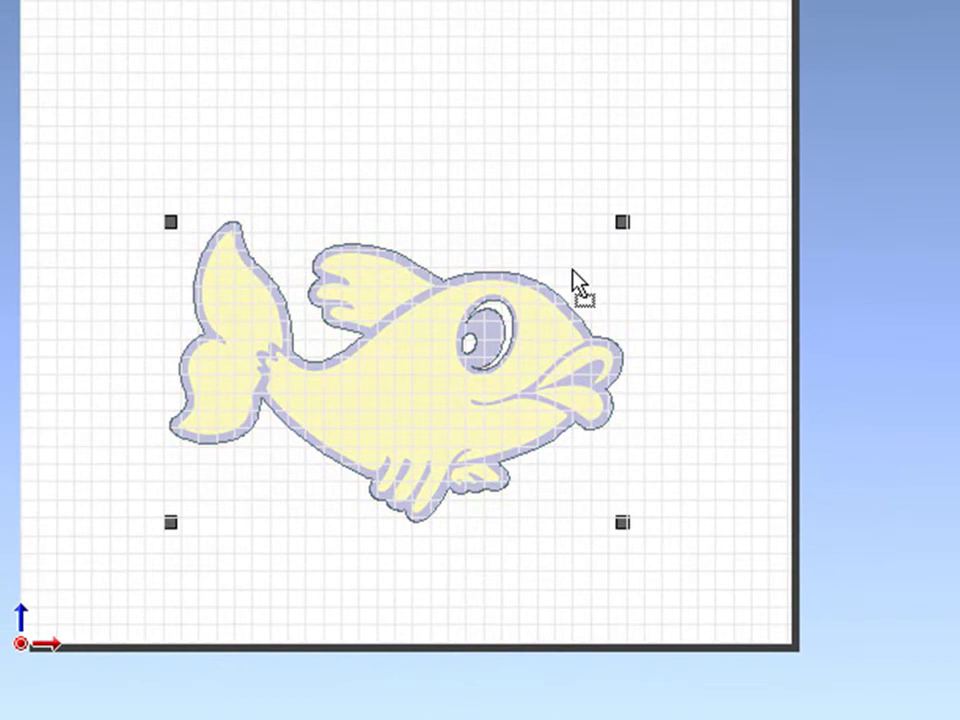
drag(600, 203, 409, 420)
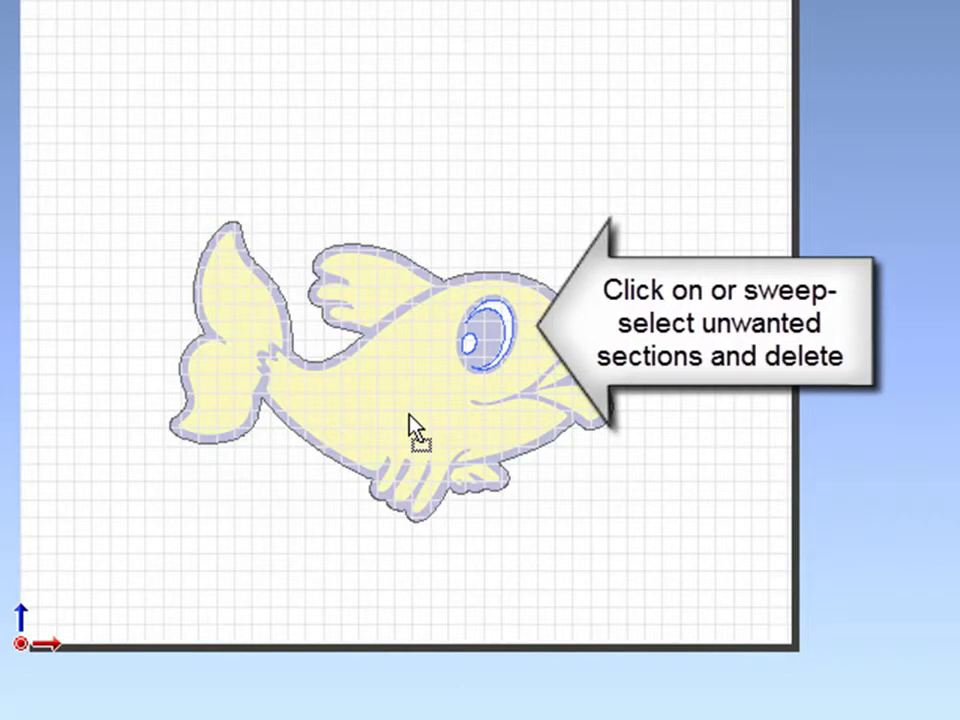
key(Delete)
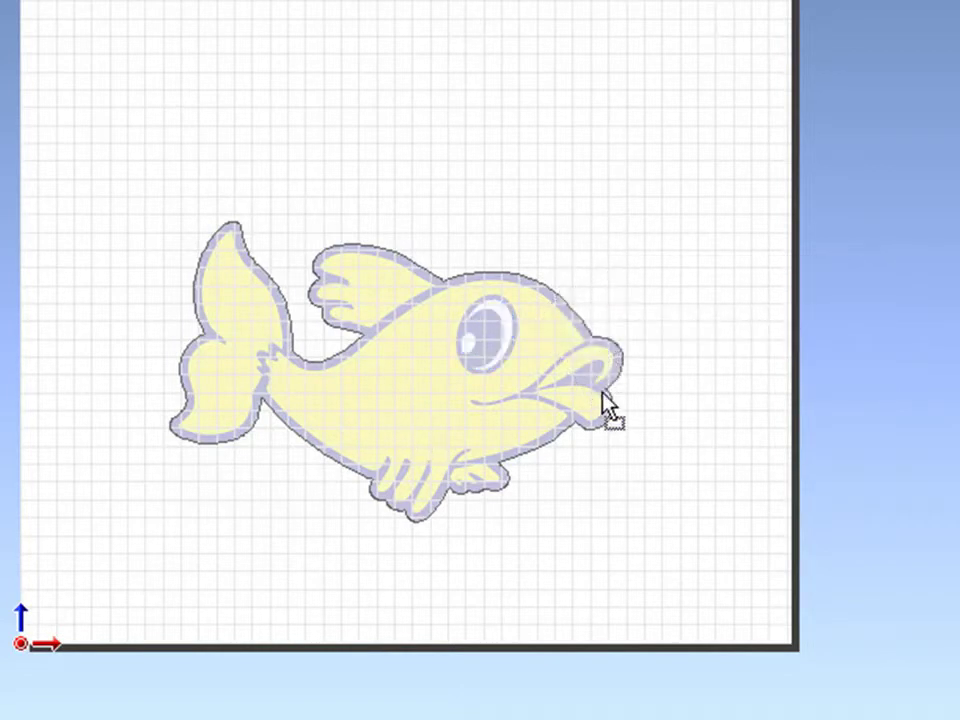
Select and zoom into the fish contour, then start entering a 0.01-inch value in Object > Offset.
click(604, 388)
scroll(585, 364, up, 2)
scroll(688, 360, up, 6)
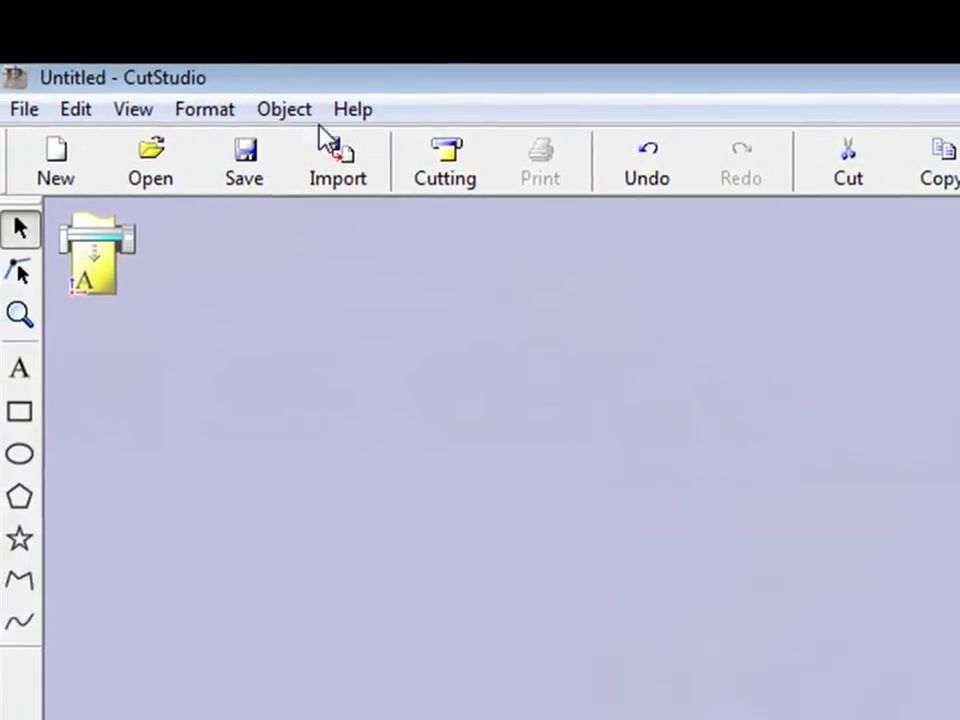
click(295, 110)
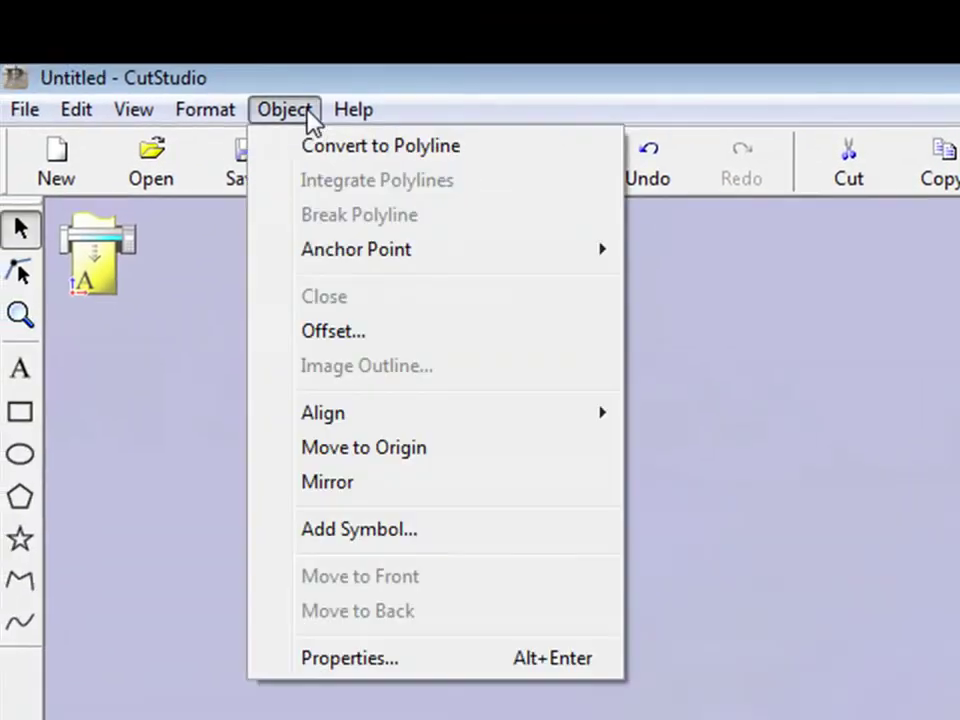
click(466, 334)
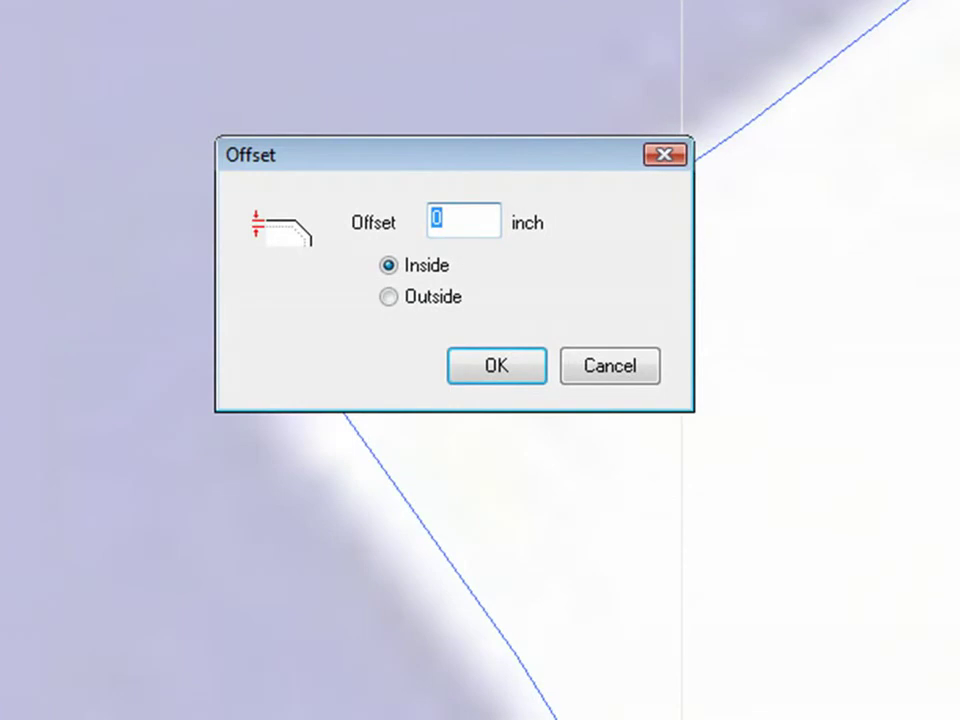
text(.0)
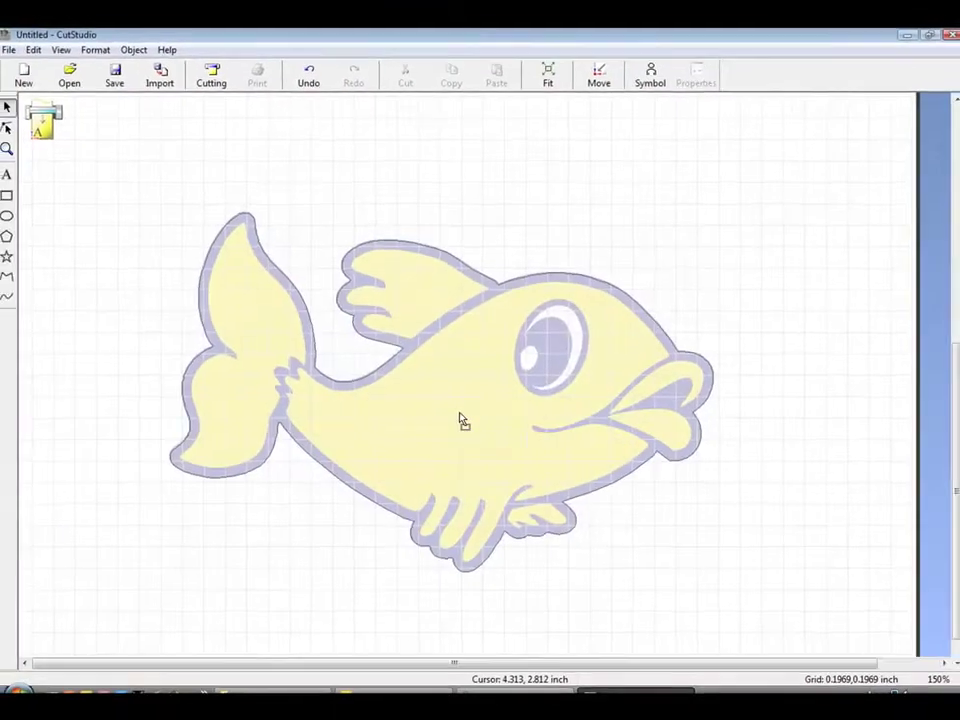
scroll(463, 421, down, 3)
Select the whole fish and nudge it slightly to the left.
drag(333, 381, 669, 570)
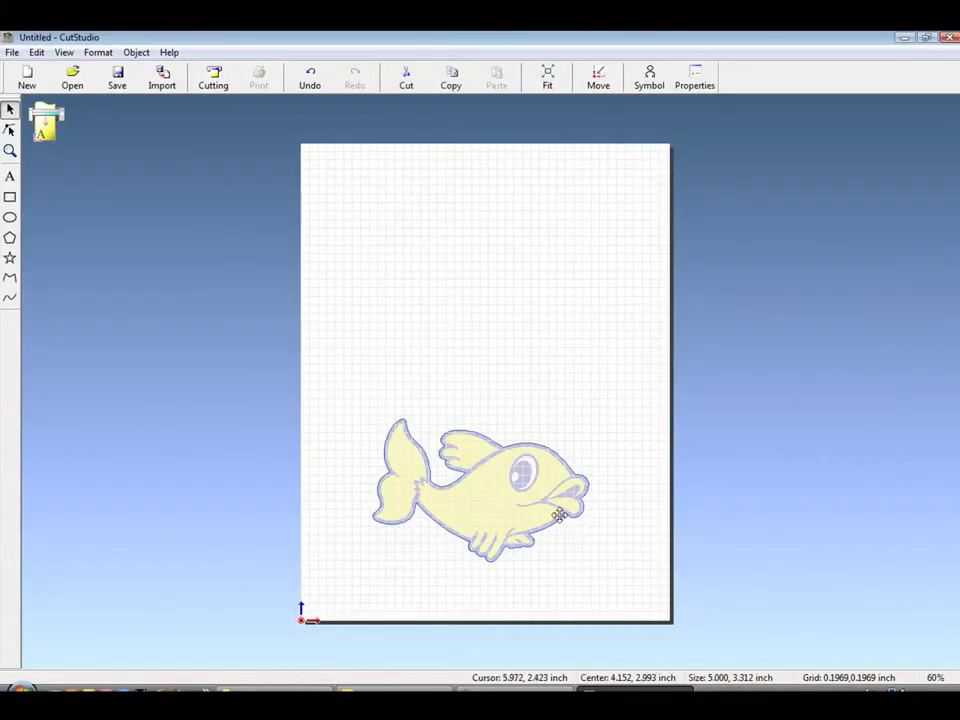
drag(511, 503, 499, 521)
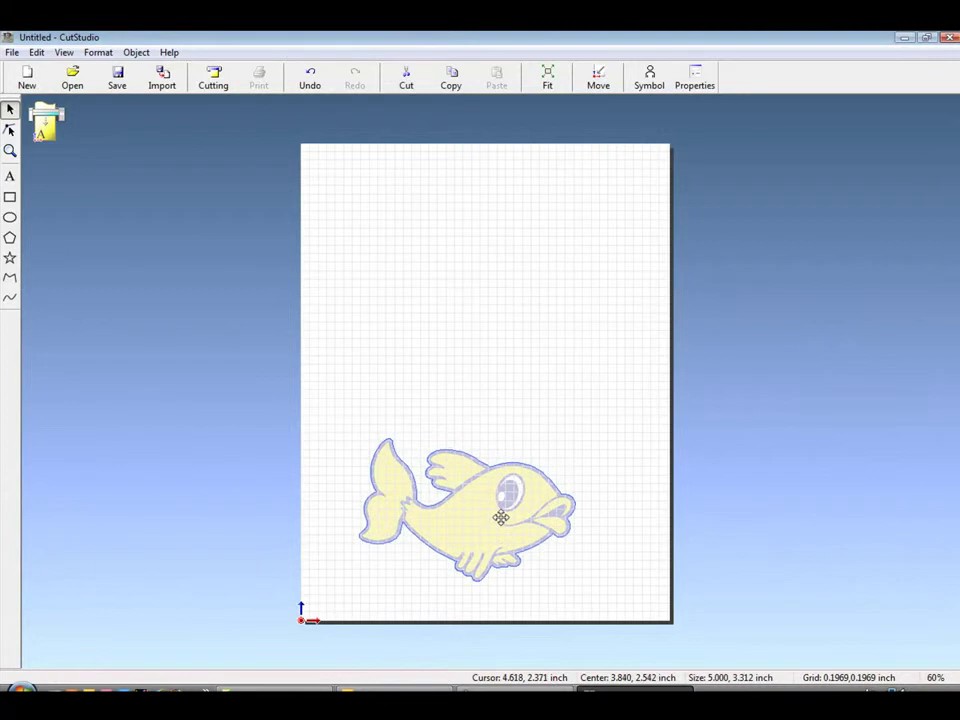
Make a Multiple Copy of 1 across by 2 down with 0.10 inch spacing, then deselect.
click(36, 52)
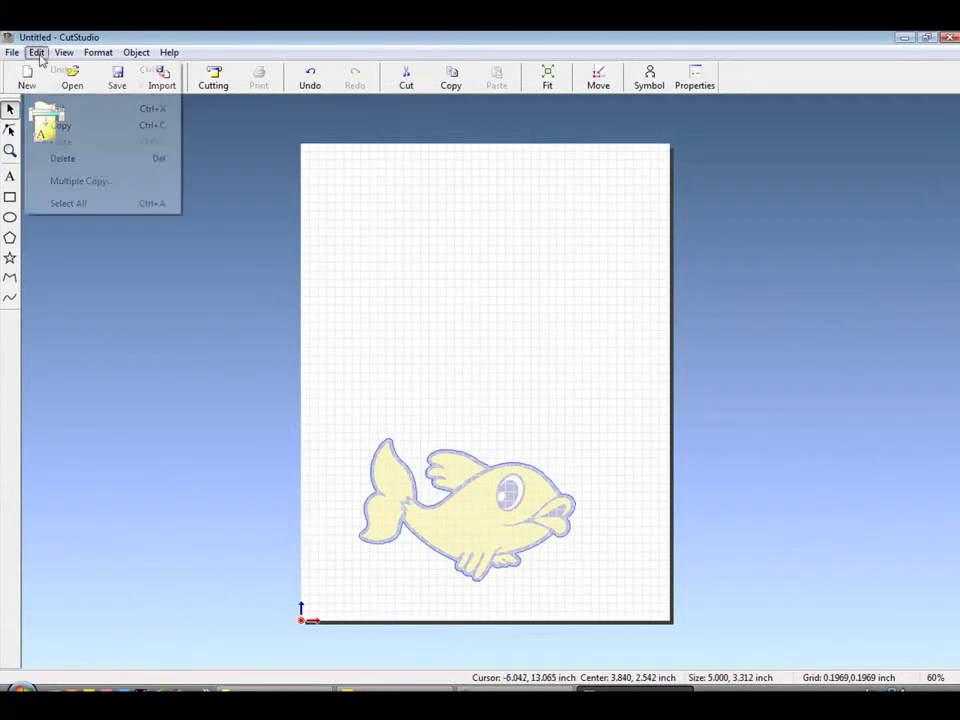
click(100, 182)
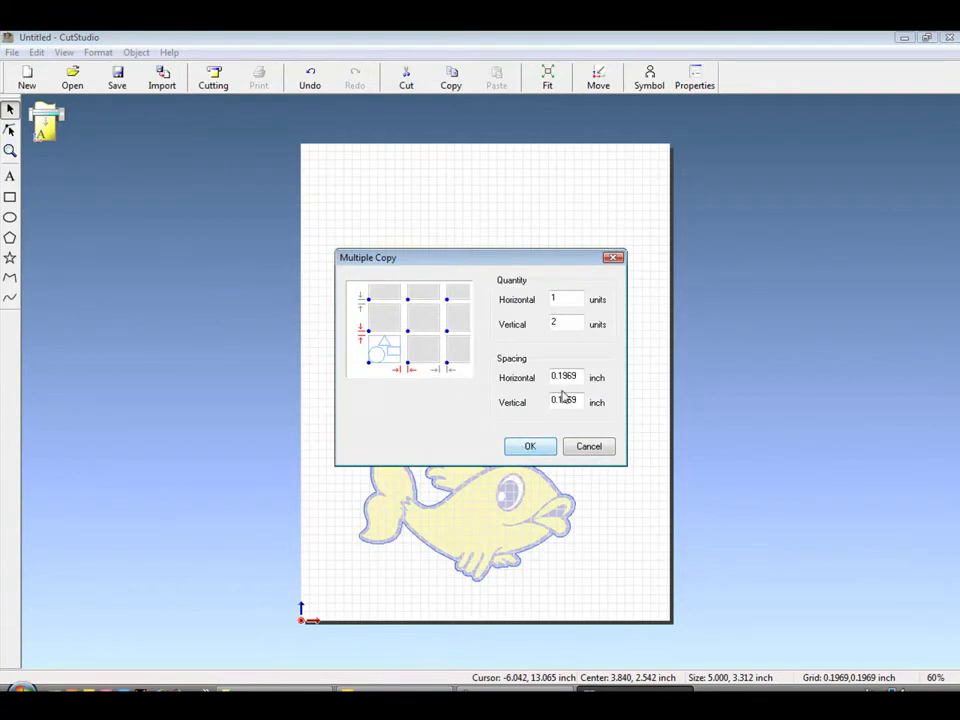
drag(561, 378, 602, 382)
text(0)
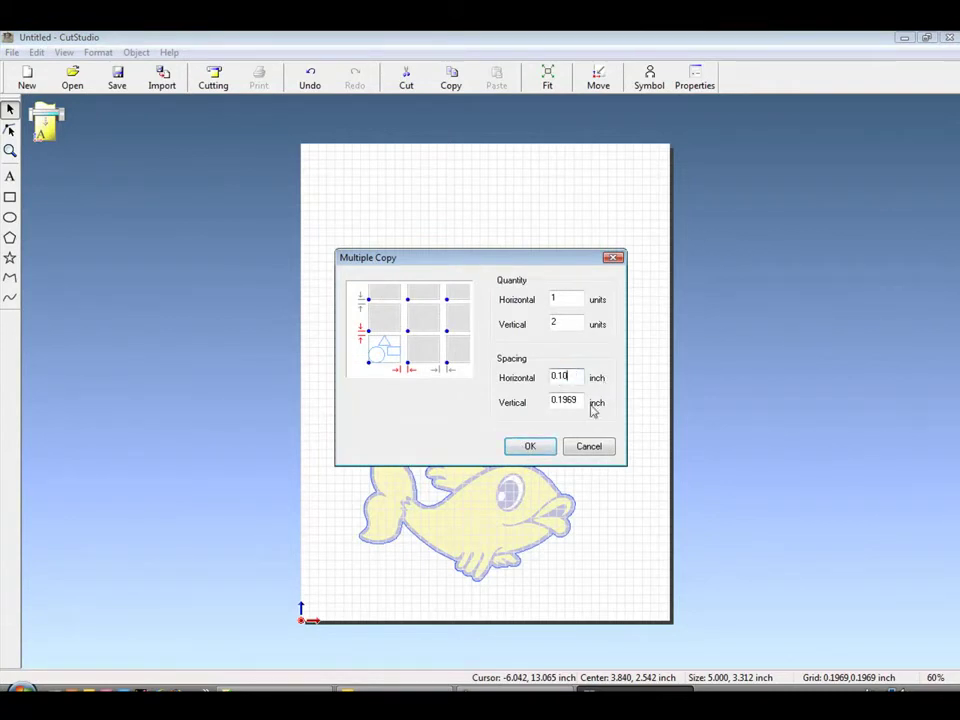
click(530, 446)
click(328, 319)
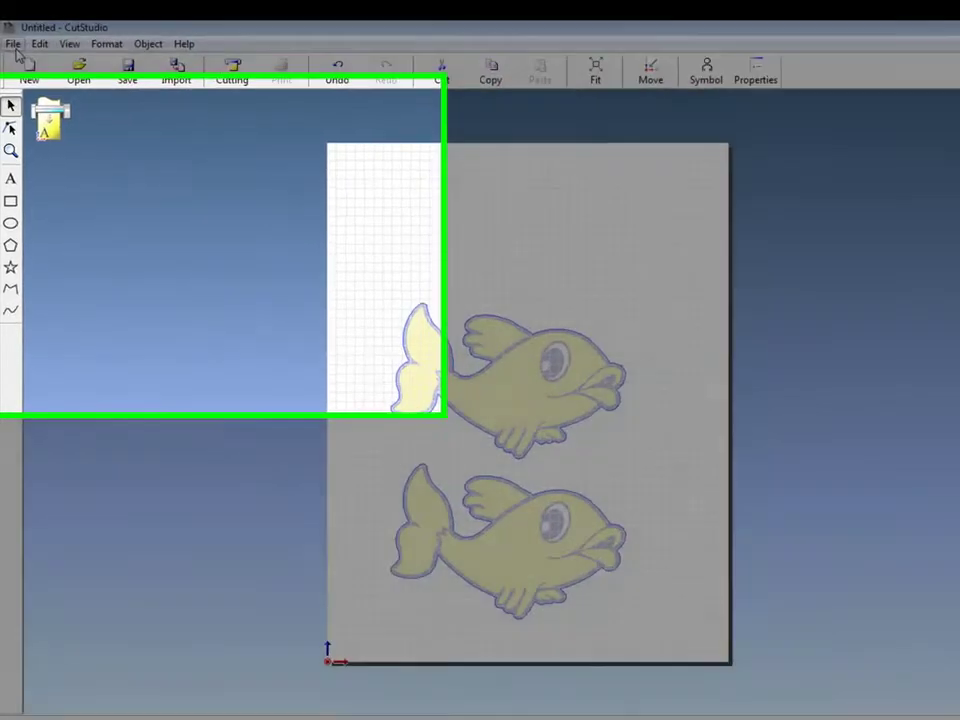
Enable Print & Cut crop marks and accept Printing Setup margins spanning 6.9291 × 7.5984 inches.
click(14, 45)
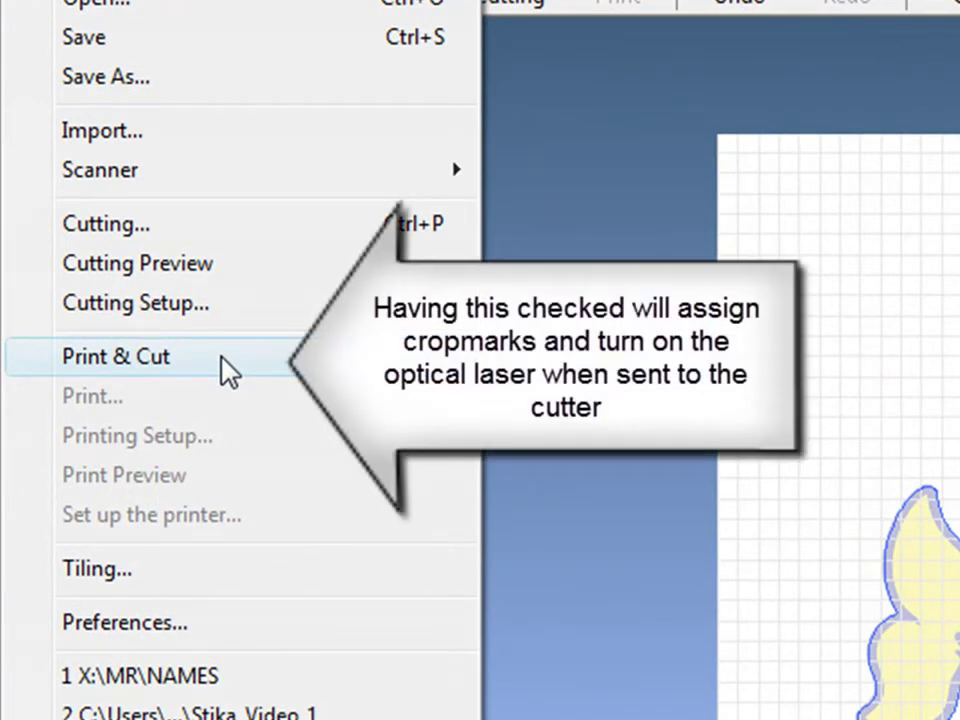
click(222, 370)
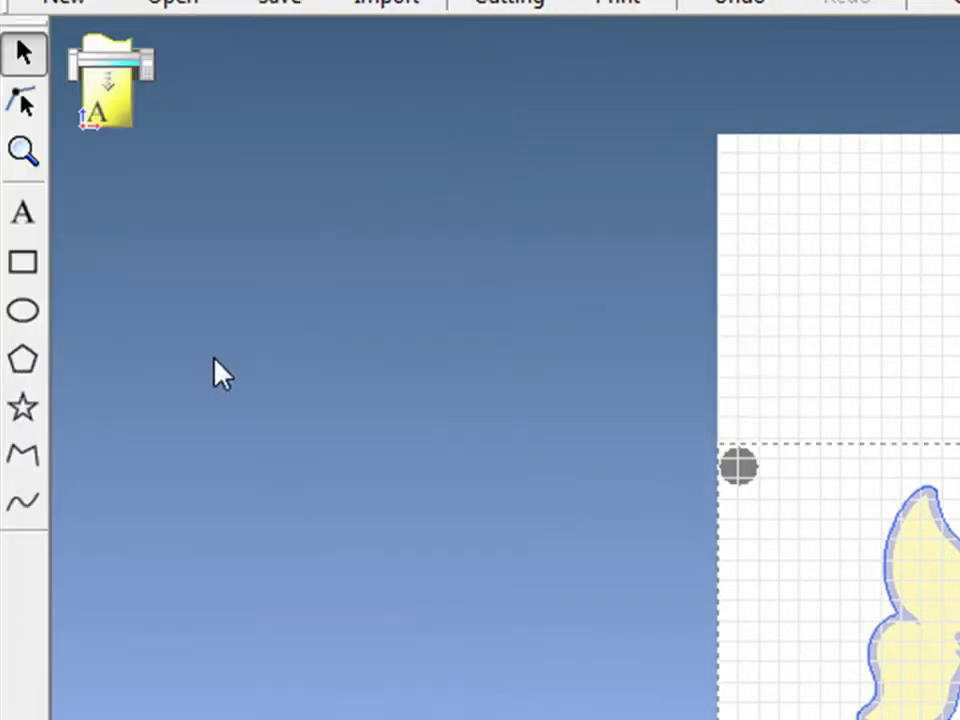
click(30, 0)
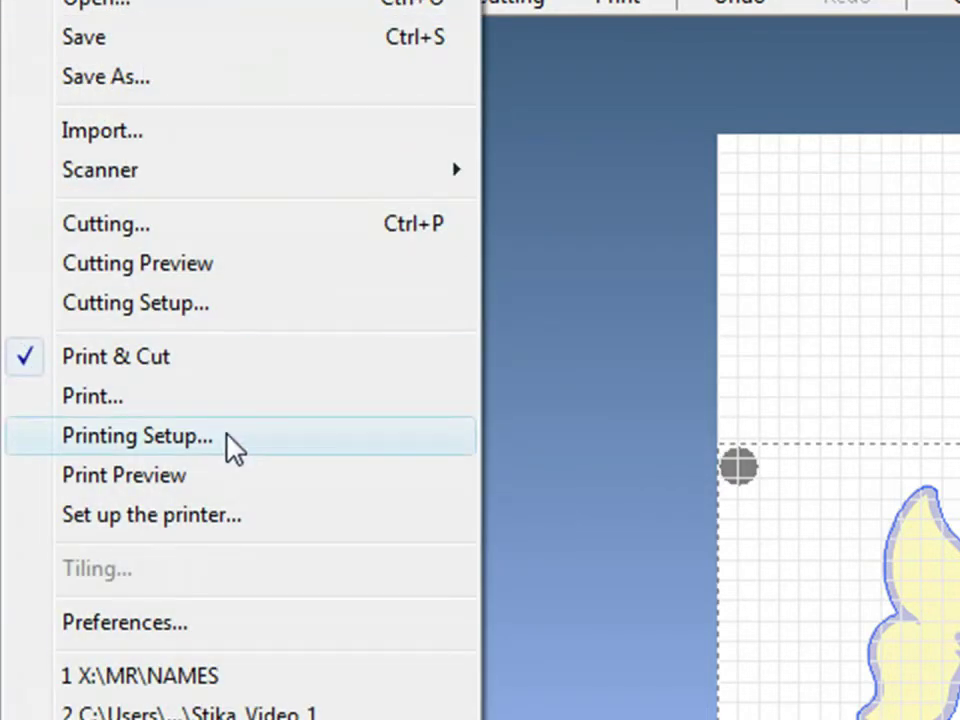
click(232, 447)
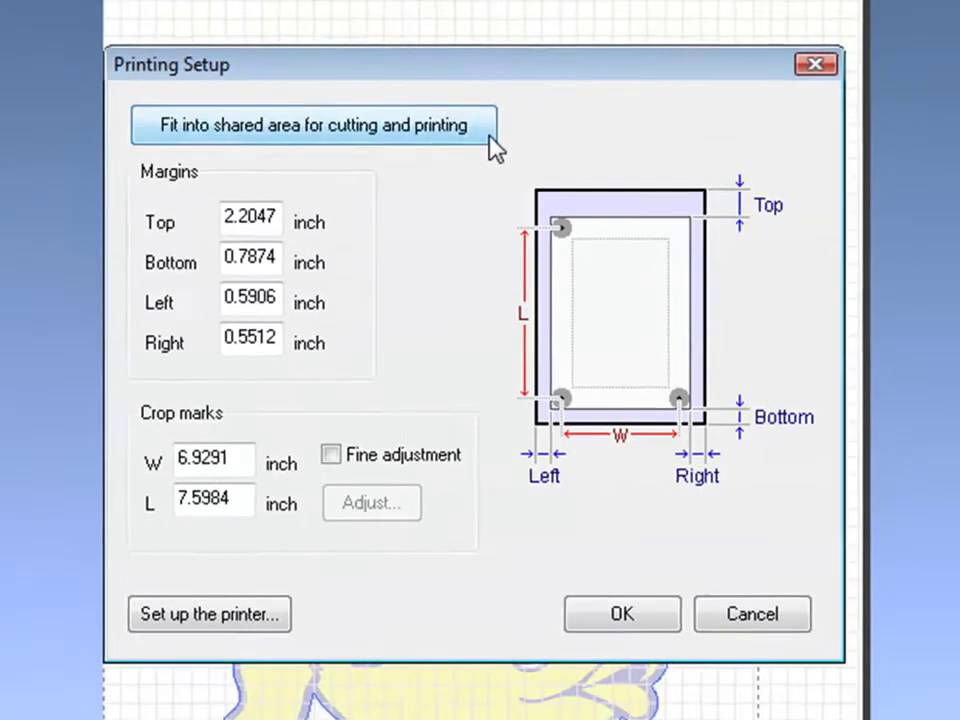
click(622, 613)
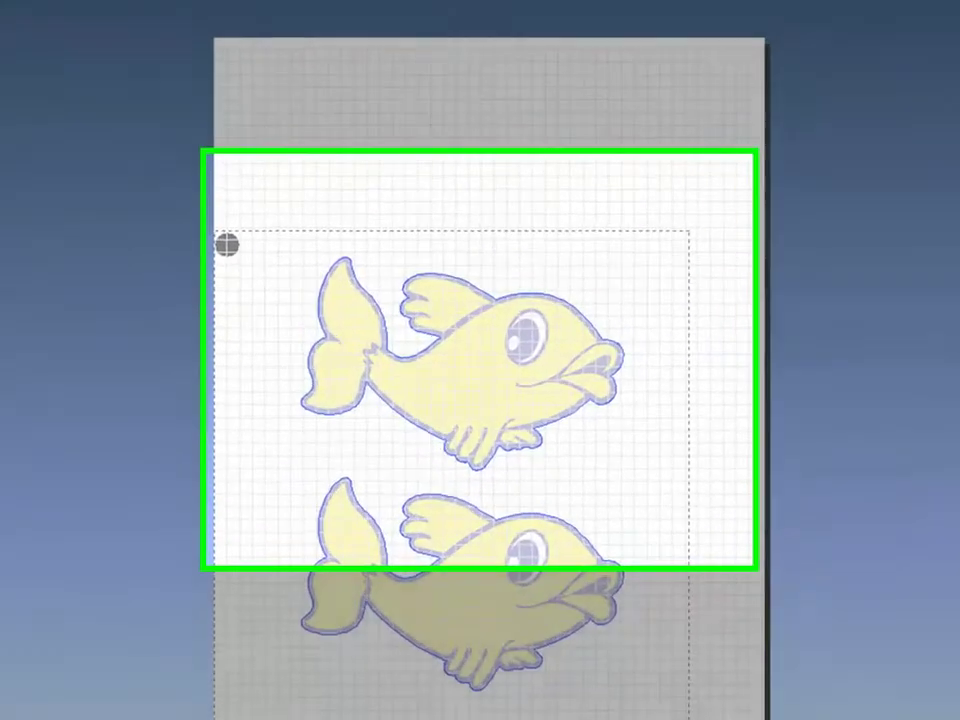
Print one copy of the two-fish page to Microsoft XPS Document Writer.
click(258, 77)
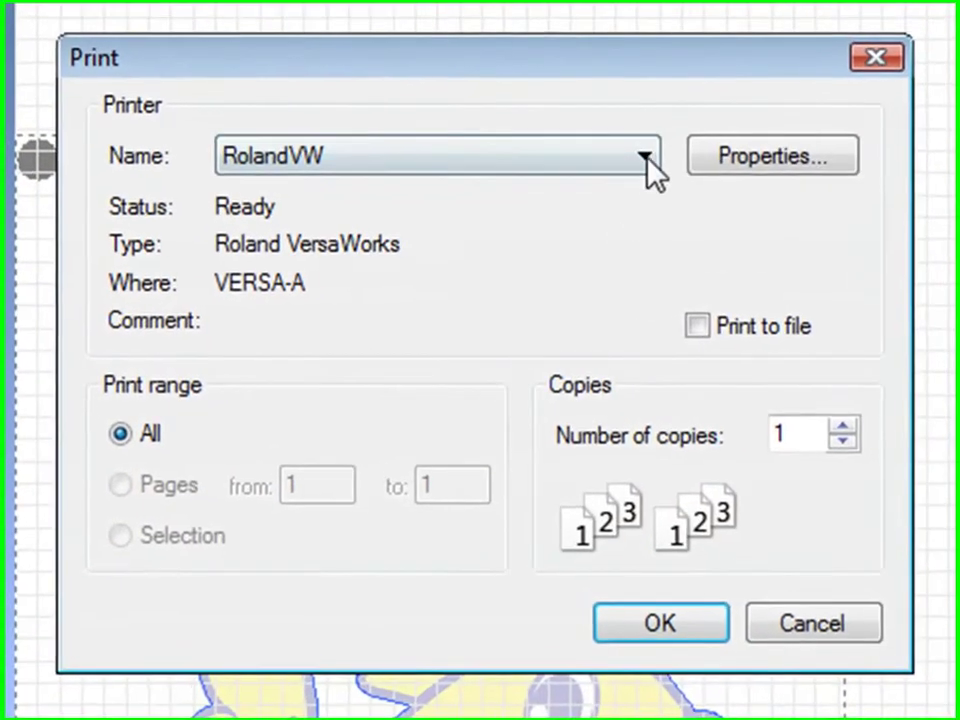
click(603, 210)
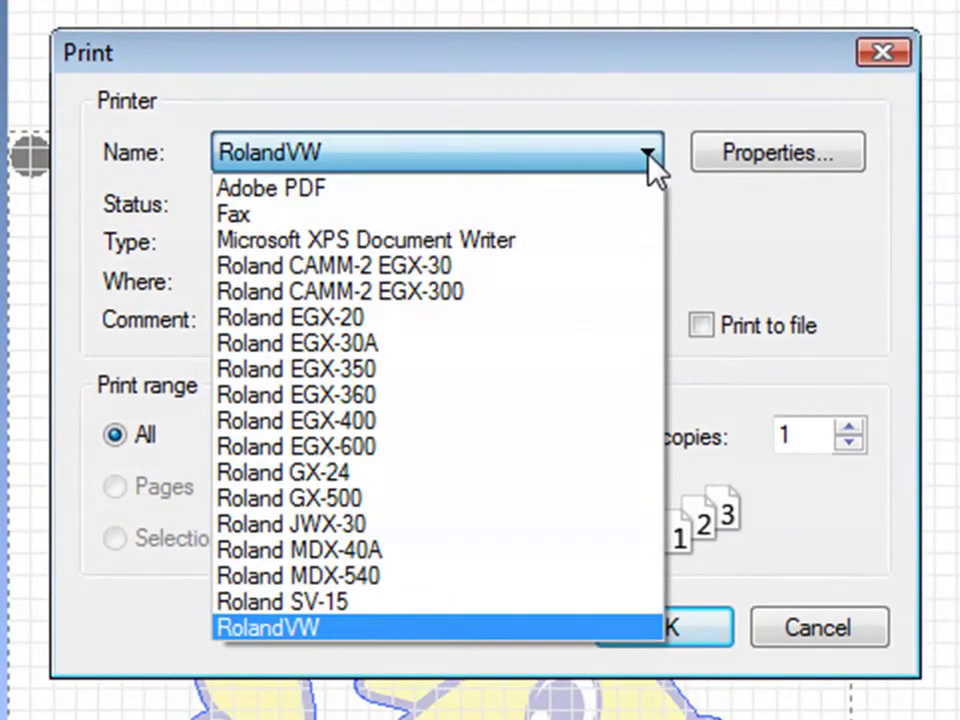
click(645, 240)
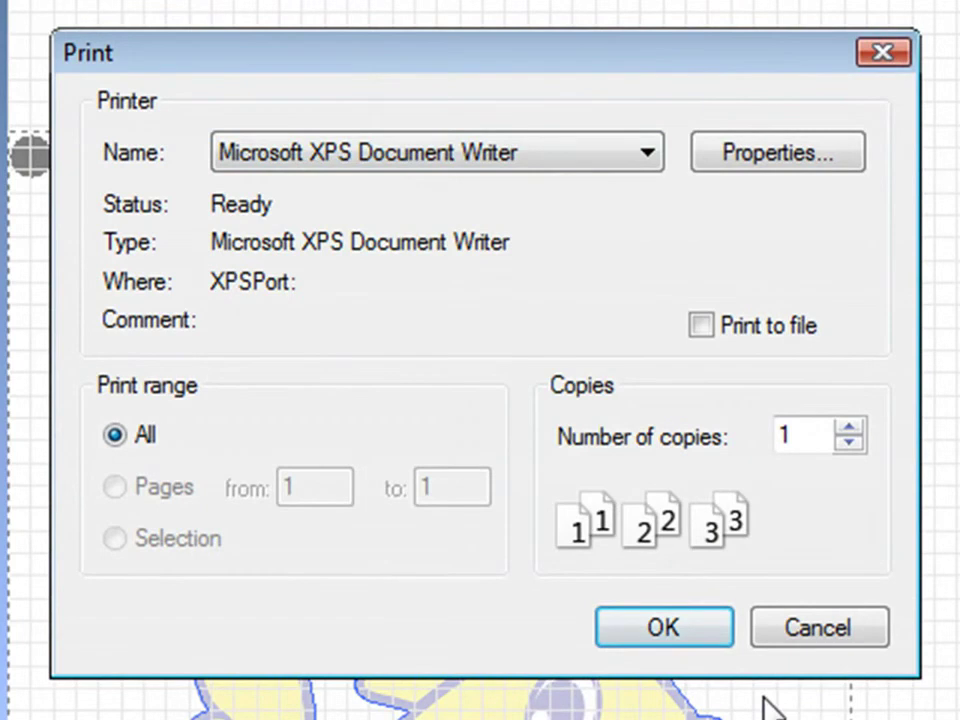
click(722, 652)
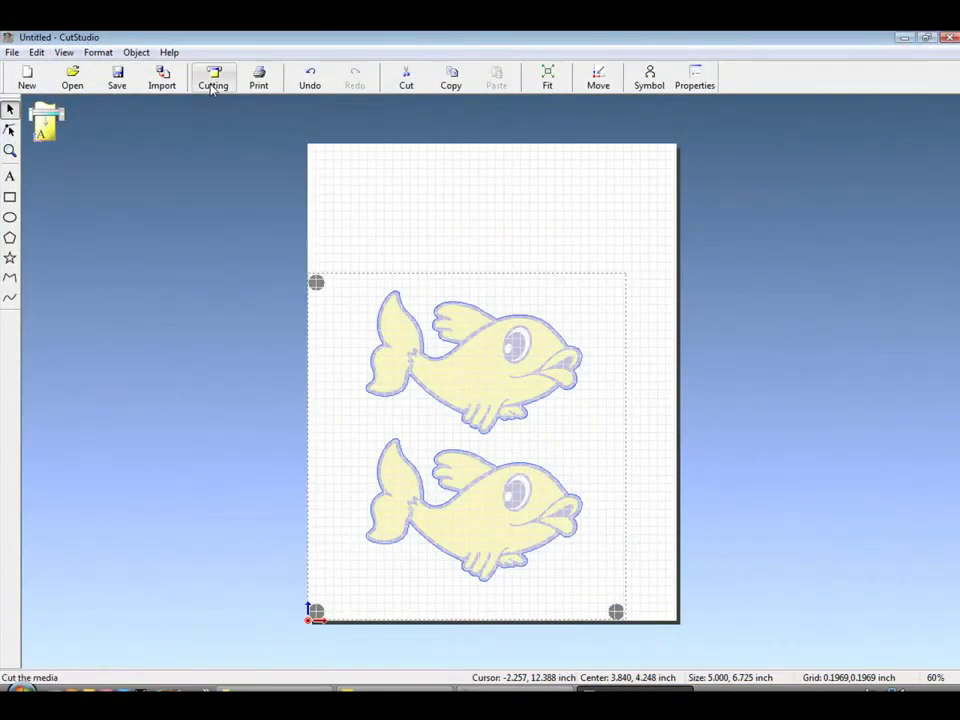
Bring up the Cutting dialog targeting the Roland GX-24 with 1 copy.
click(213, 78)
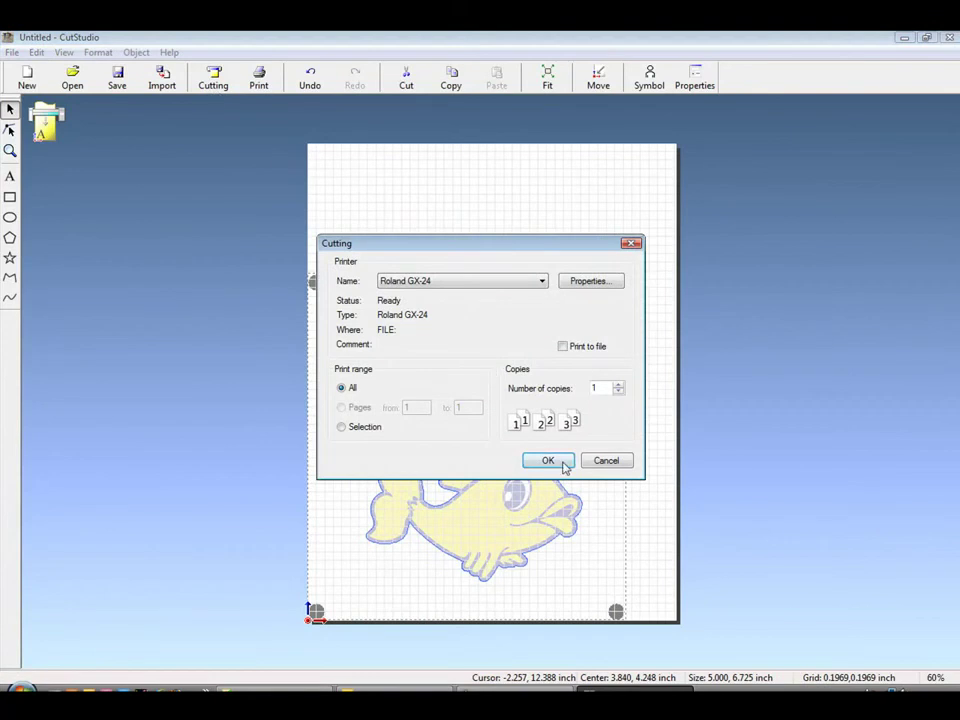